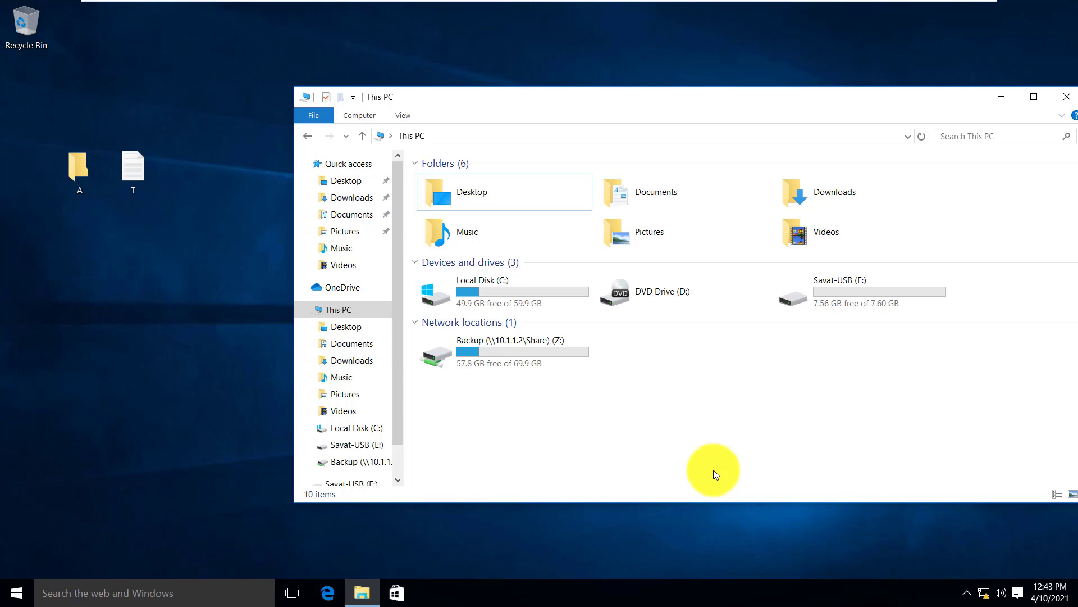
Check the free space and total size of the Savat-USB (E:) drive in This PC
left_click(865, 301)
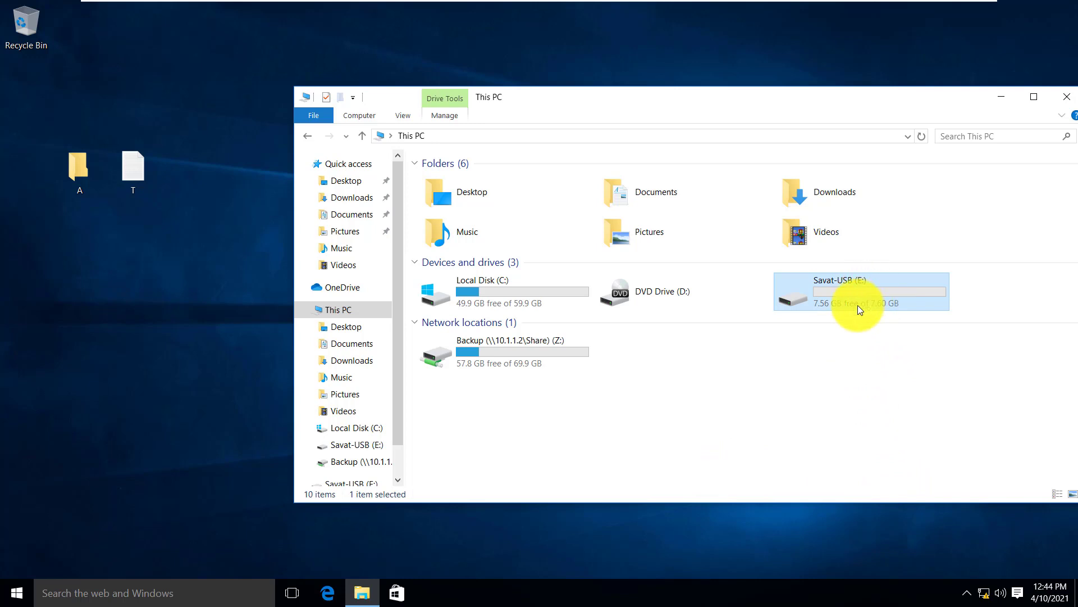
left_click(805, 358)
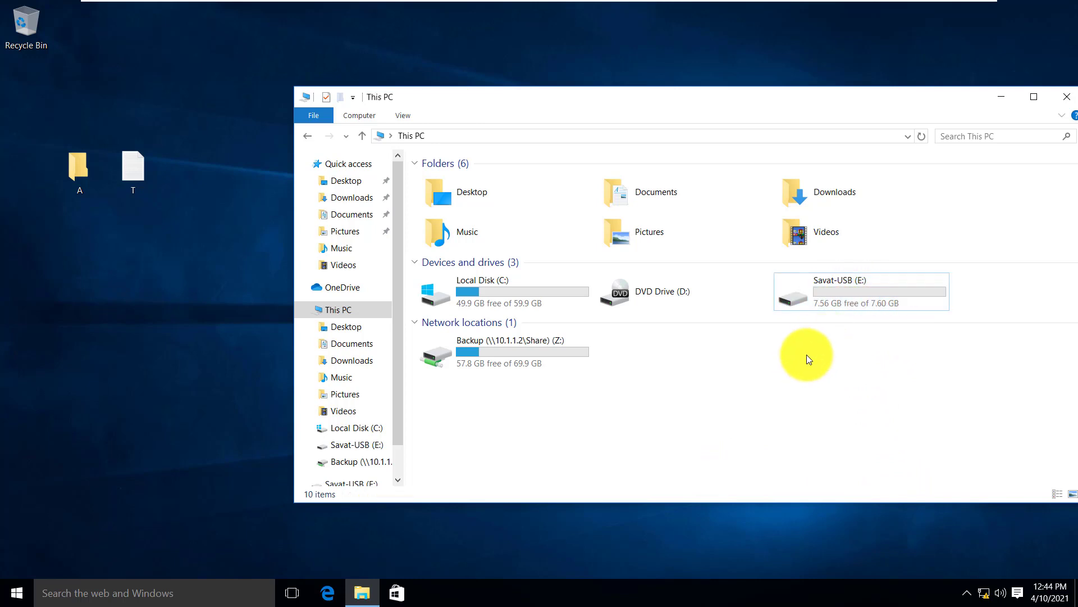
left_click(848, 296)
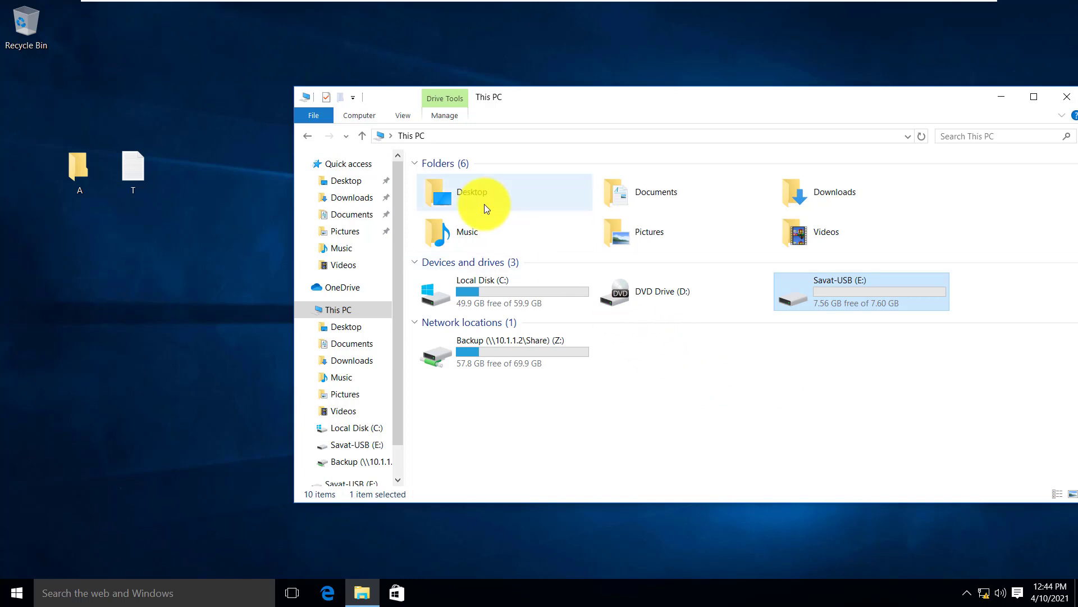
left_click(469, 195)
left_click(840, 193)
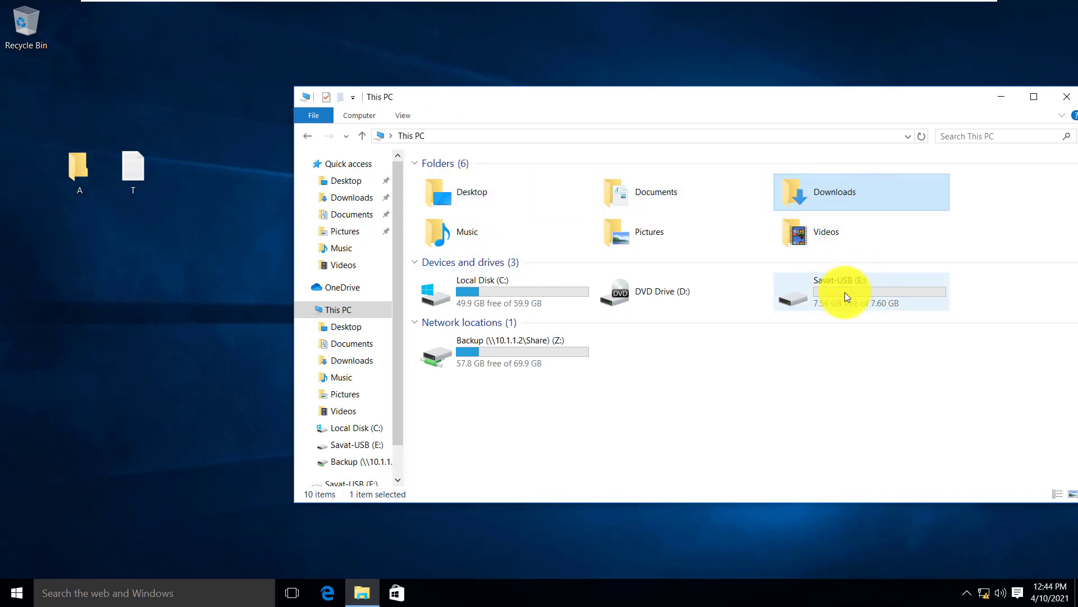
mouse_move(866, 298)
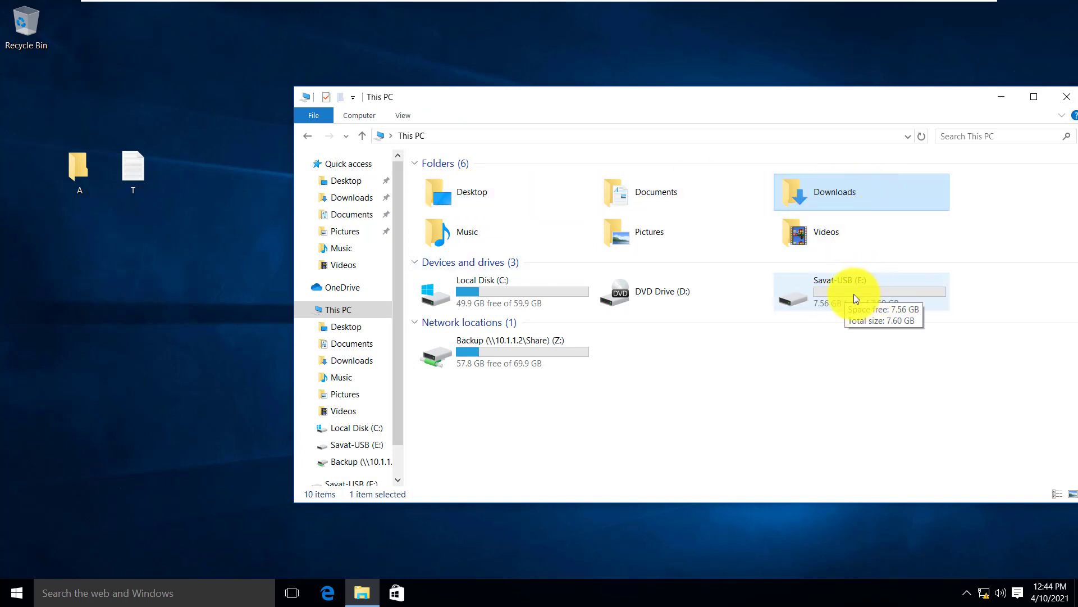
left_click(843, 292)
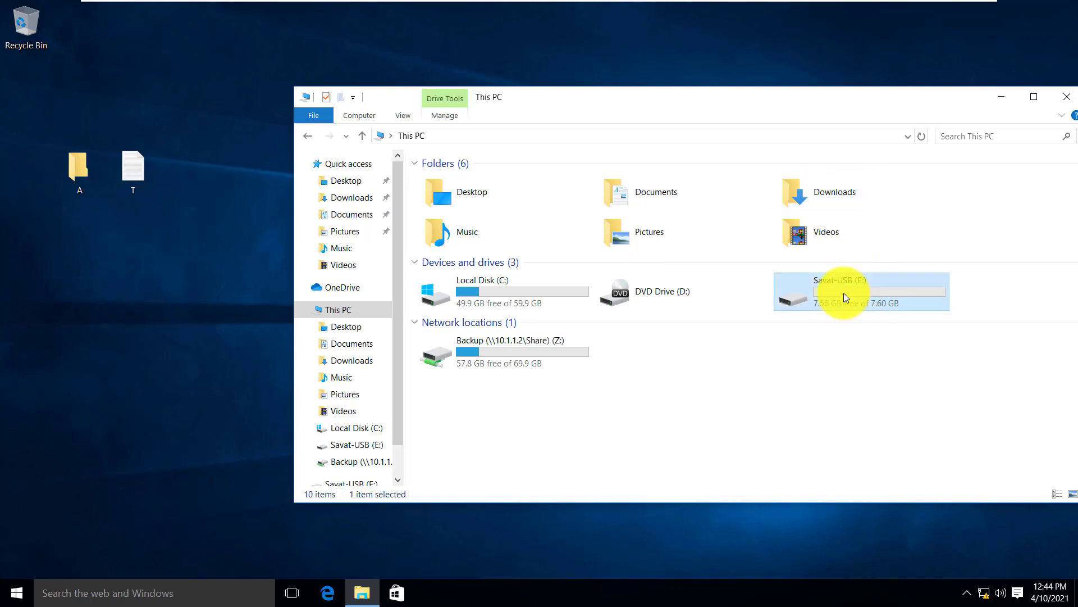
left_click(651, 408)
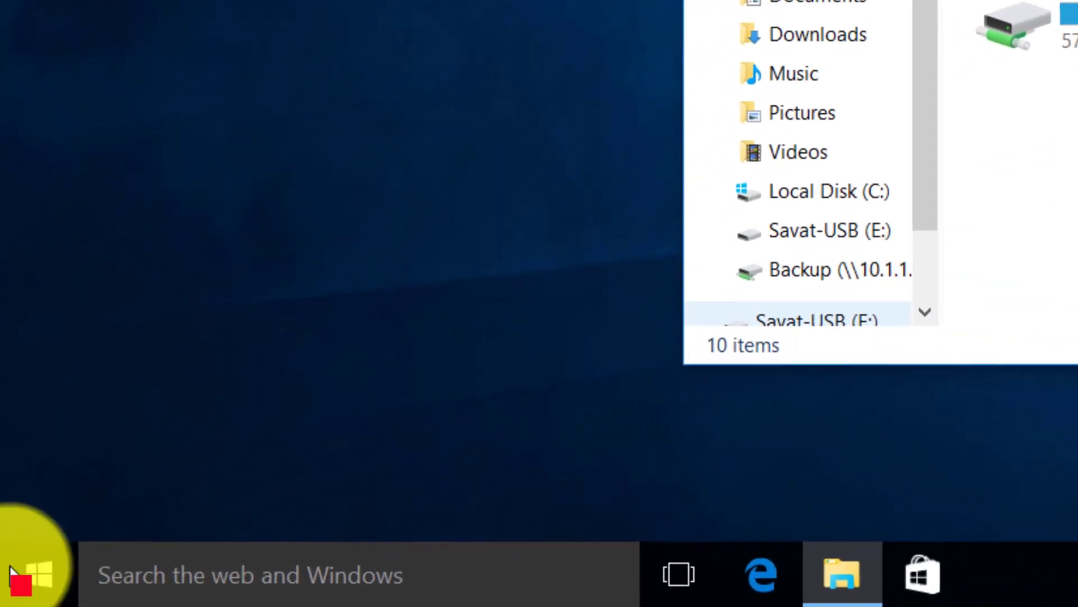
Add Savat-USB (E:) as the File History drive in the Backup section of the Update & security settings
left_click(24, 586)
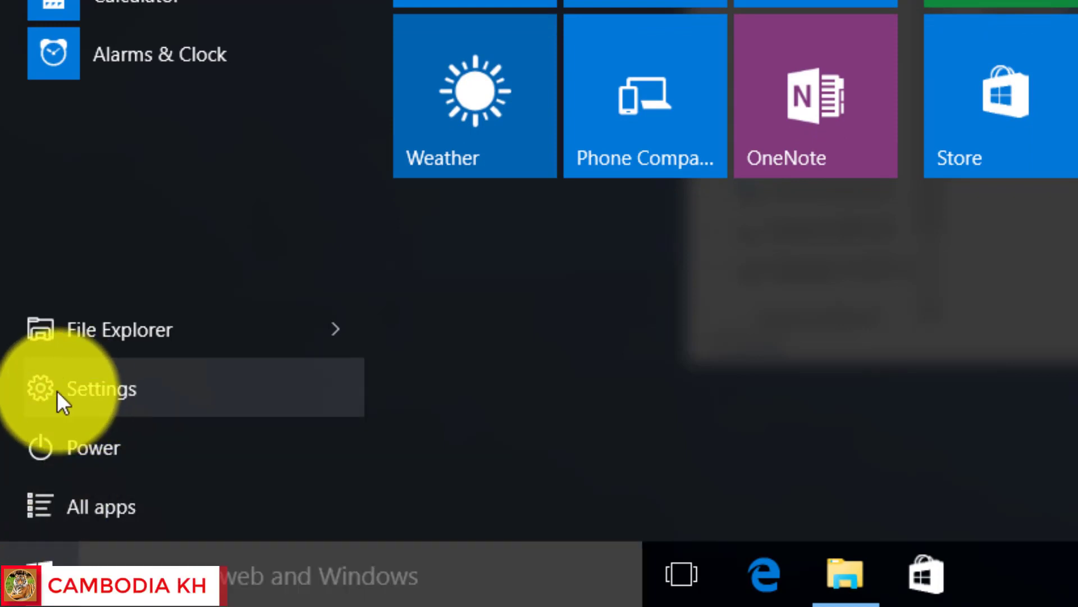
left_click(57, 390)
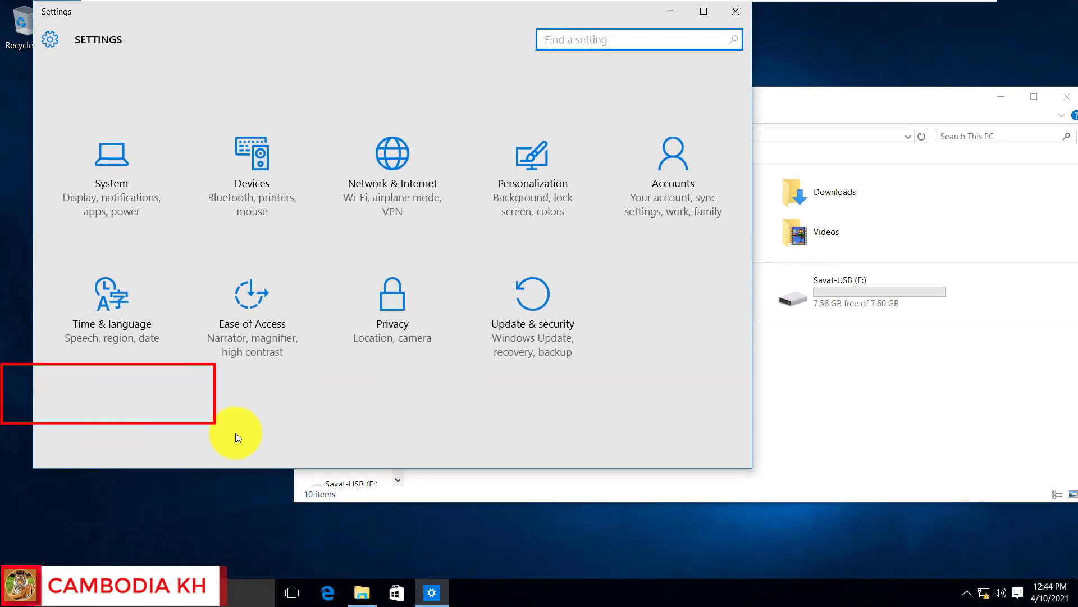
left_click(536, 332)
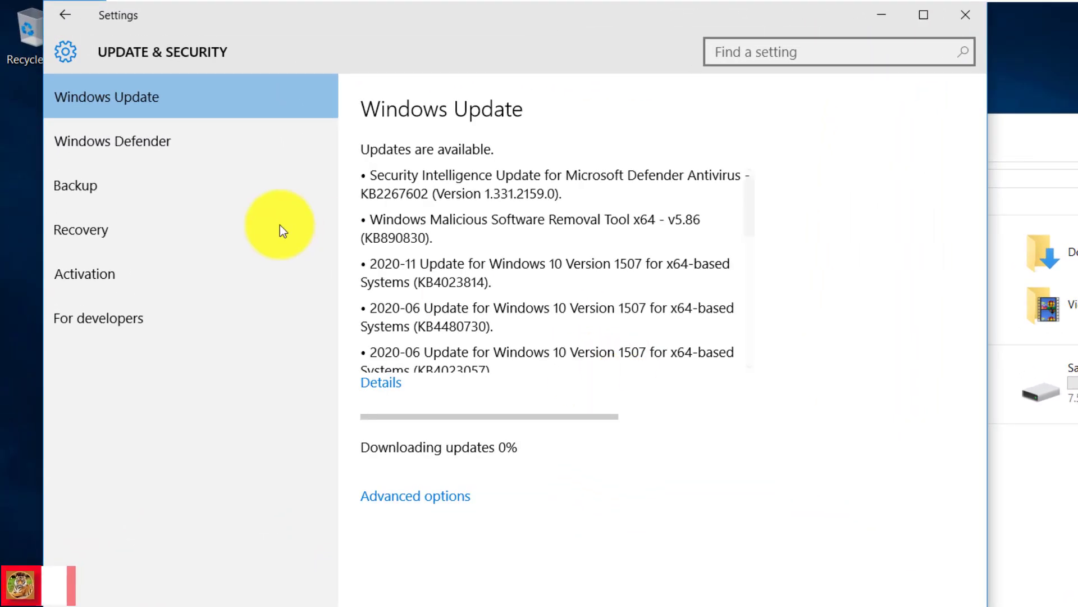
left_click(90, 186)
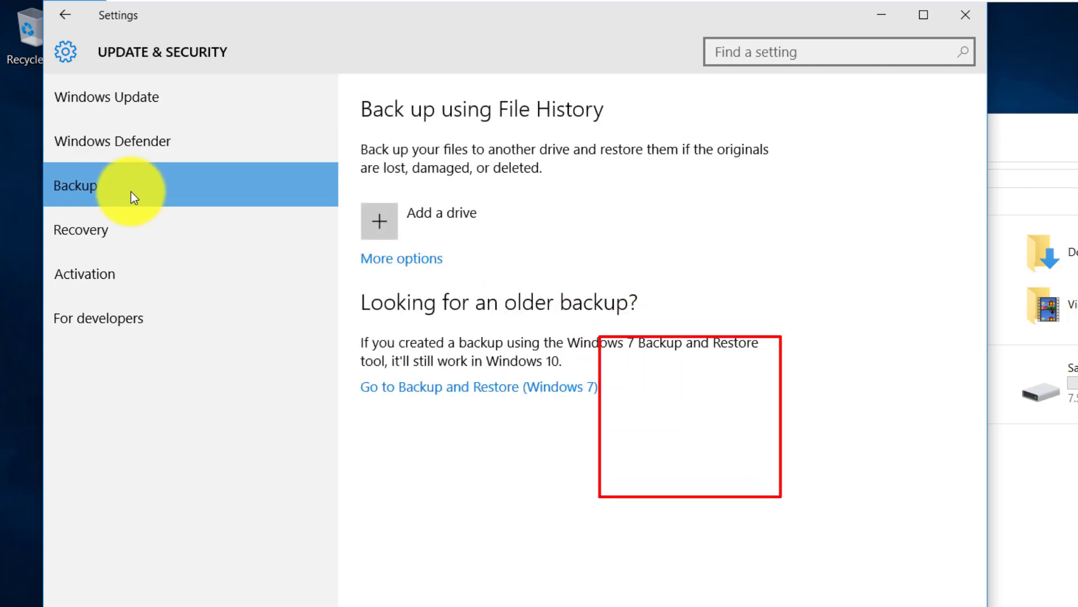
left_click(383, 221)
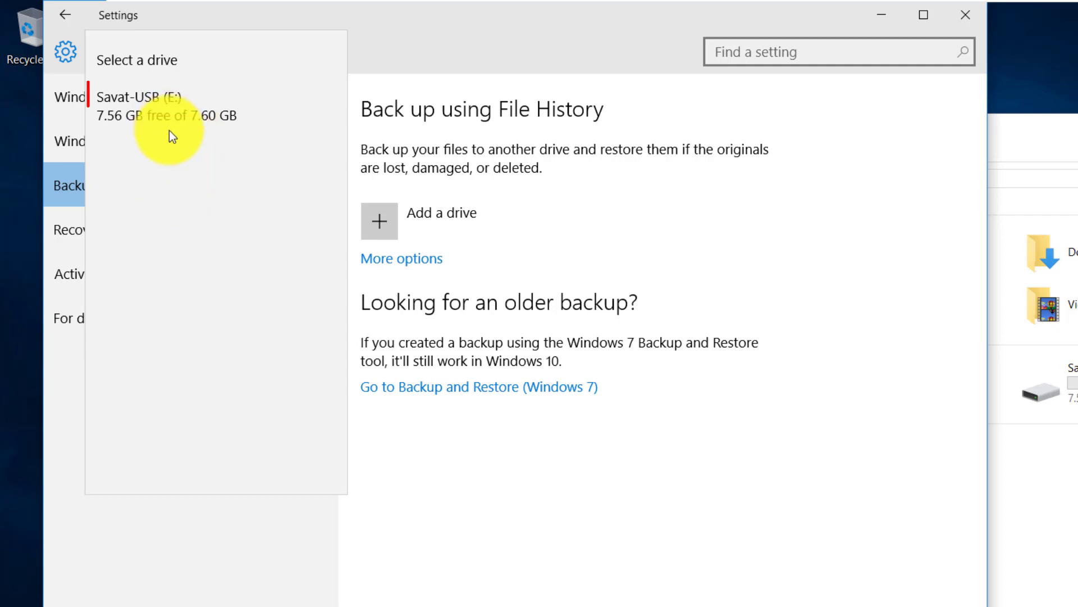
left_click(148, 100)
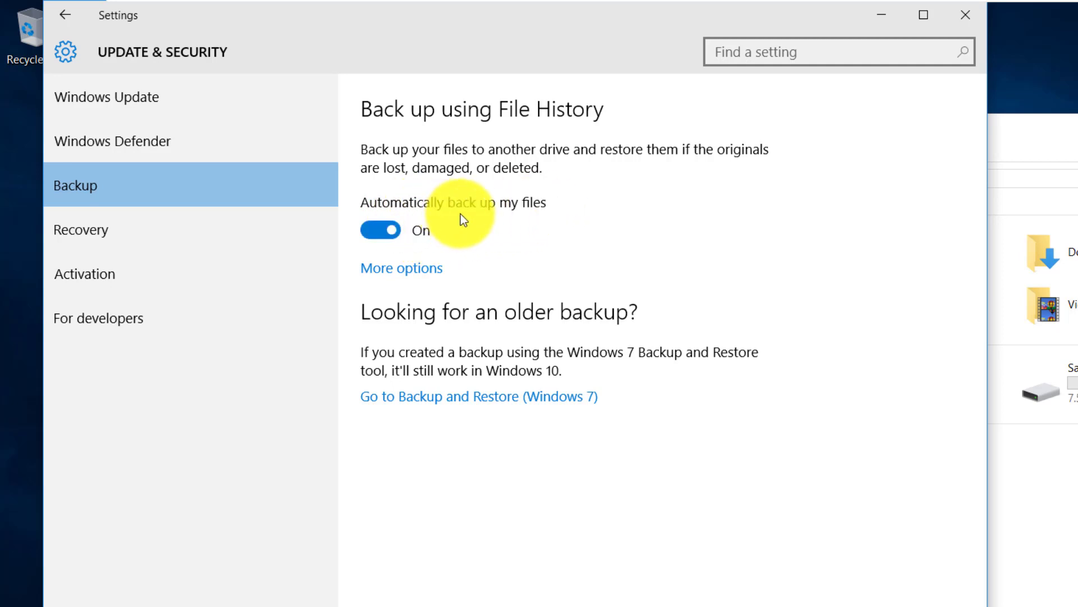
In the File History backup options, set files to back up every 10 minutes and backups to be kept forever
left_click(412, 275)
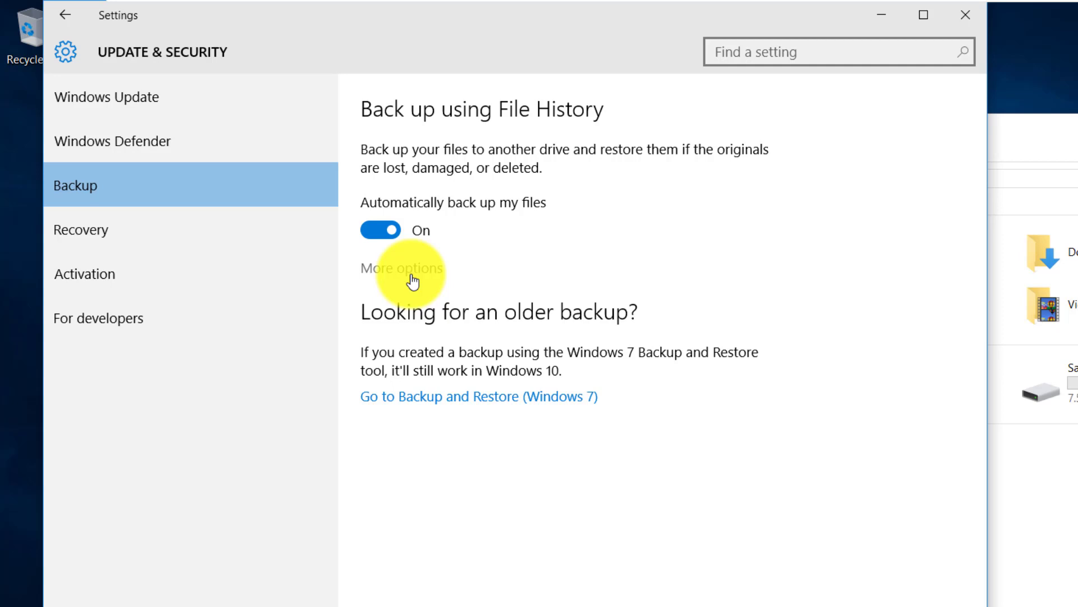
left_click(406, 277)
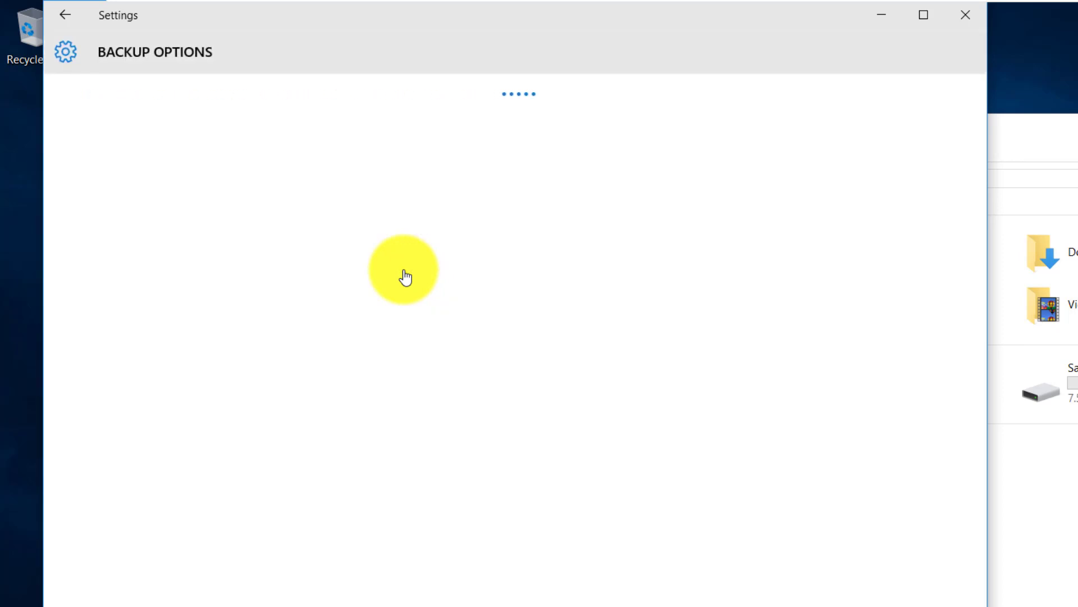
scroll(303, 257, "down", 3)
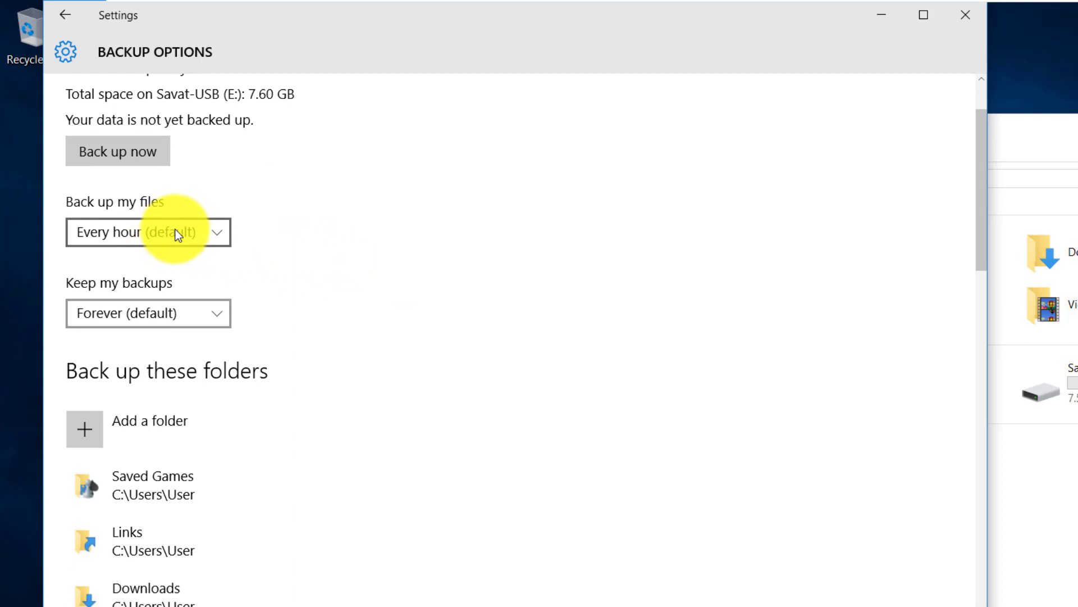
scroll(168, 258, "down", 3)
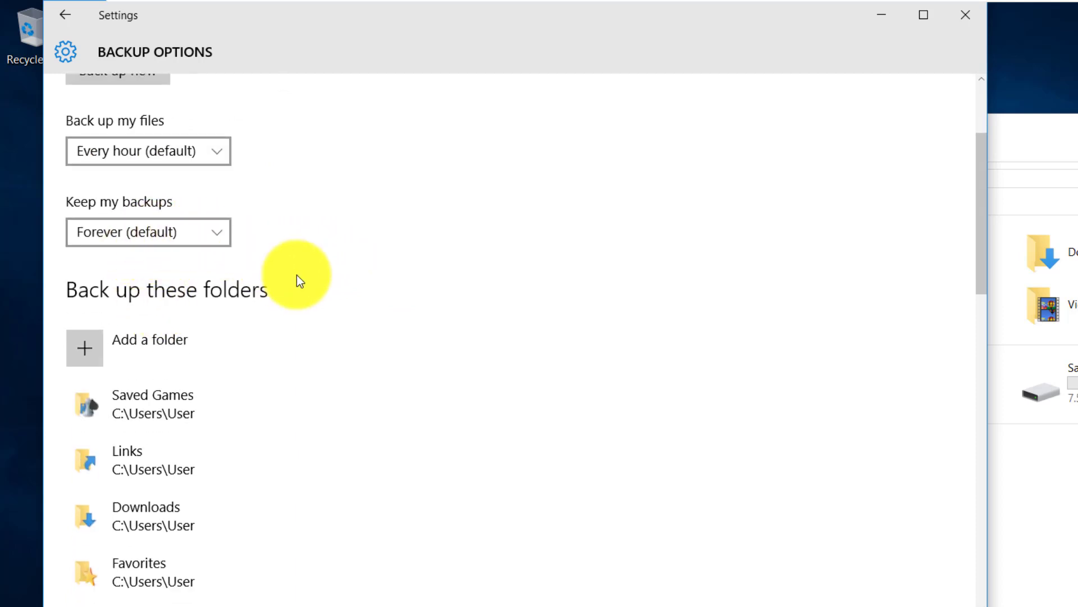
scroll(297, 274, "up", 3)
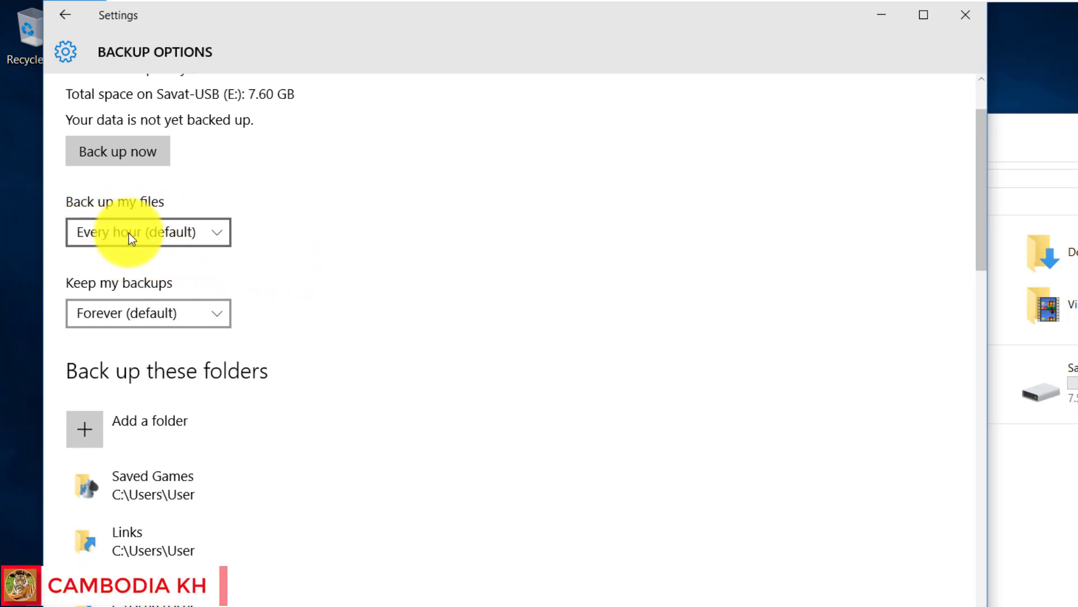
left_click(179, 234)
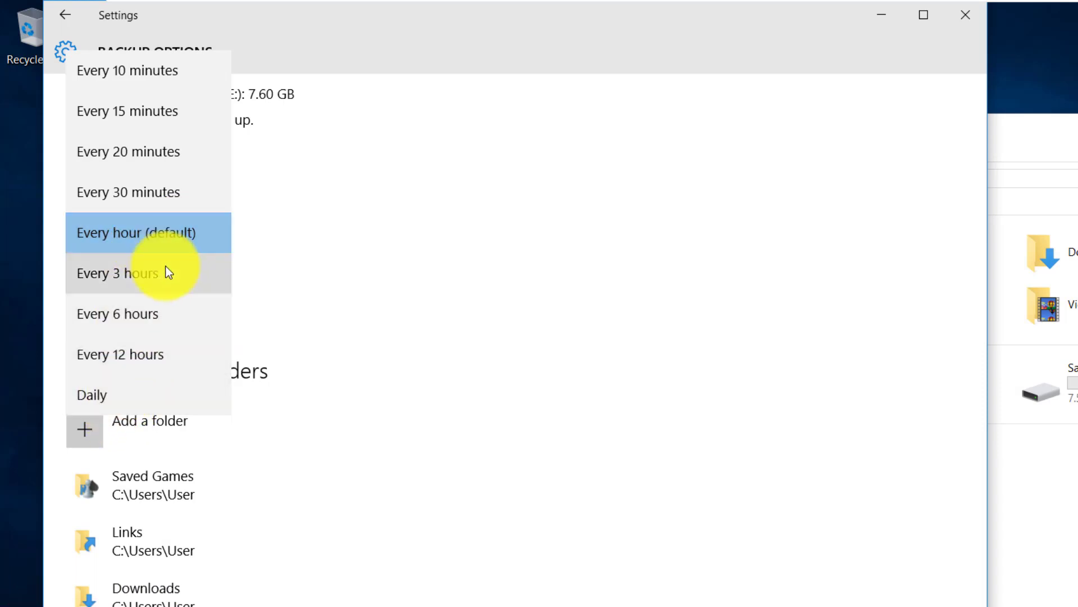
left_click(138, 68)
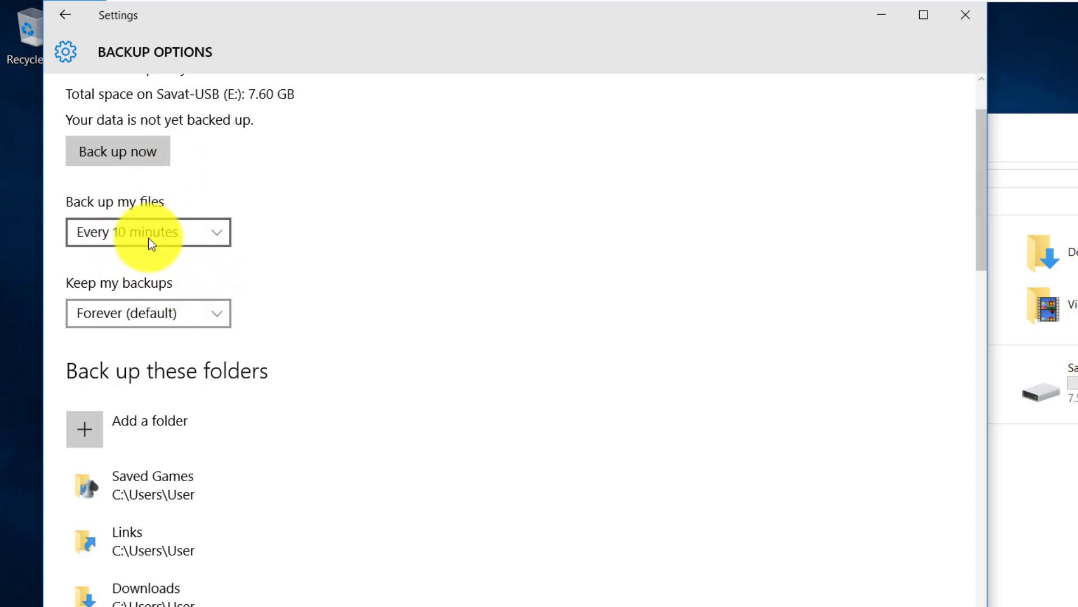
left_click(178, 313)
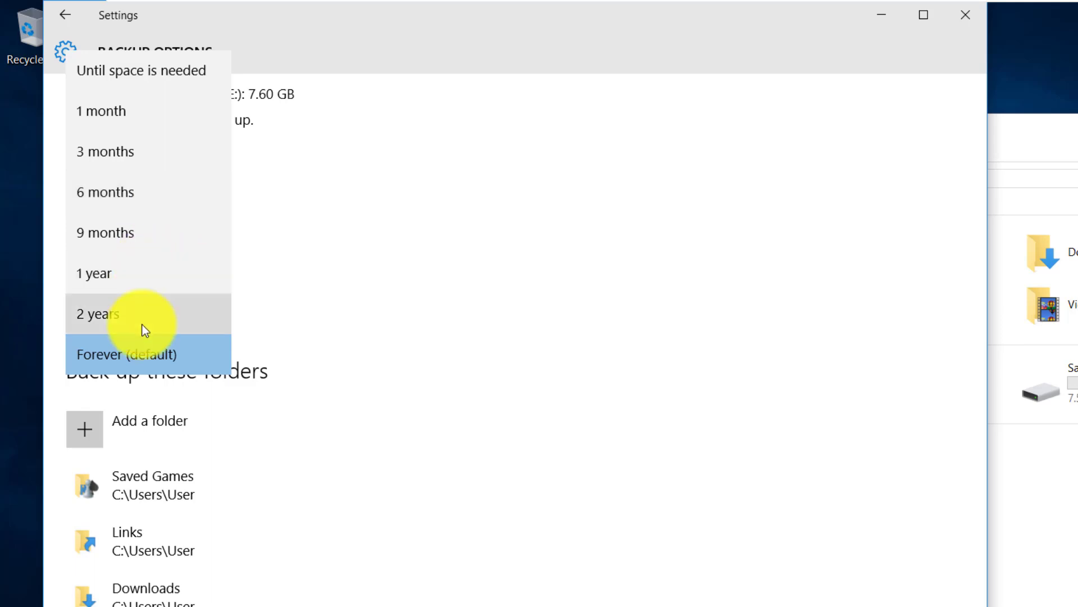
left_click(137, 358)
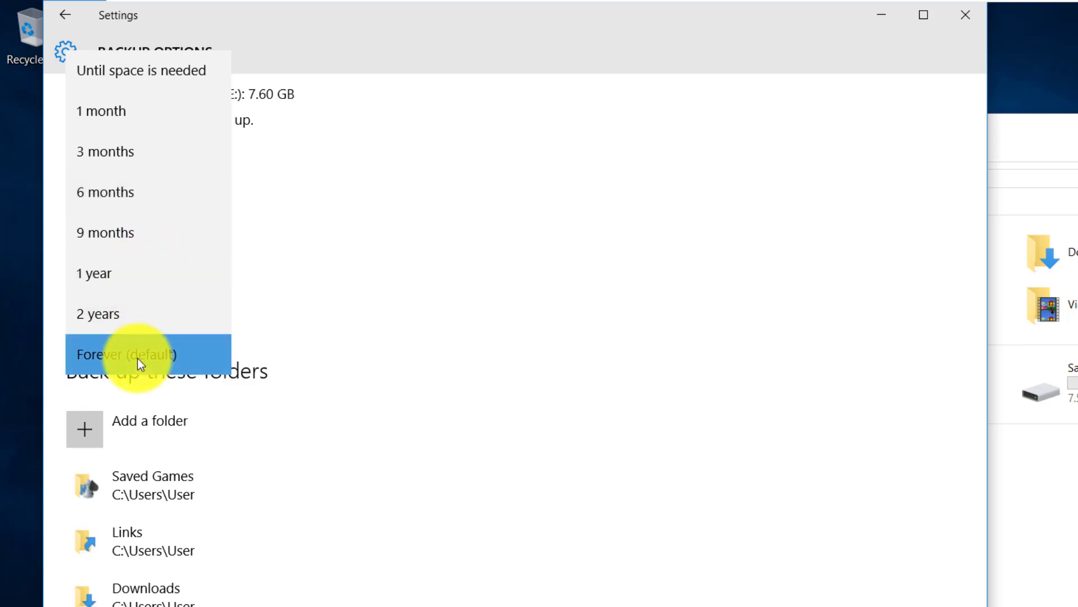
Remove the Saved Games folder from the folders to back up
scroll(261, 332, "down", 3)
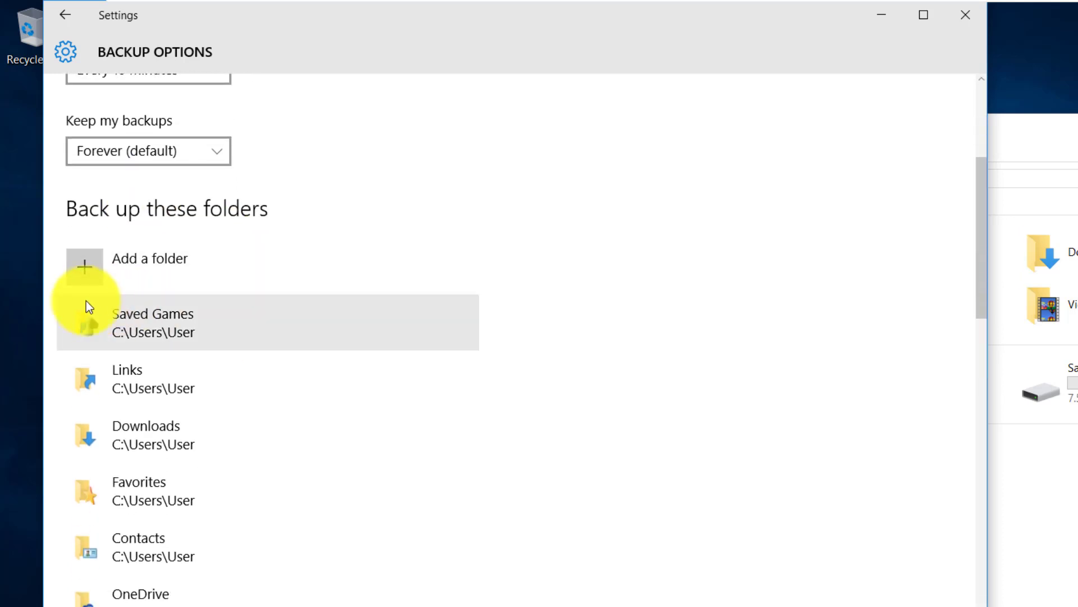
scroll(186, 292, "down", 3)
scroll(174, 233, "up", 2)
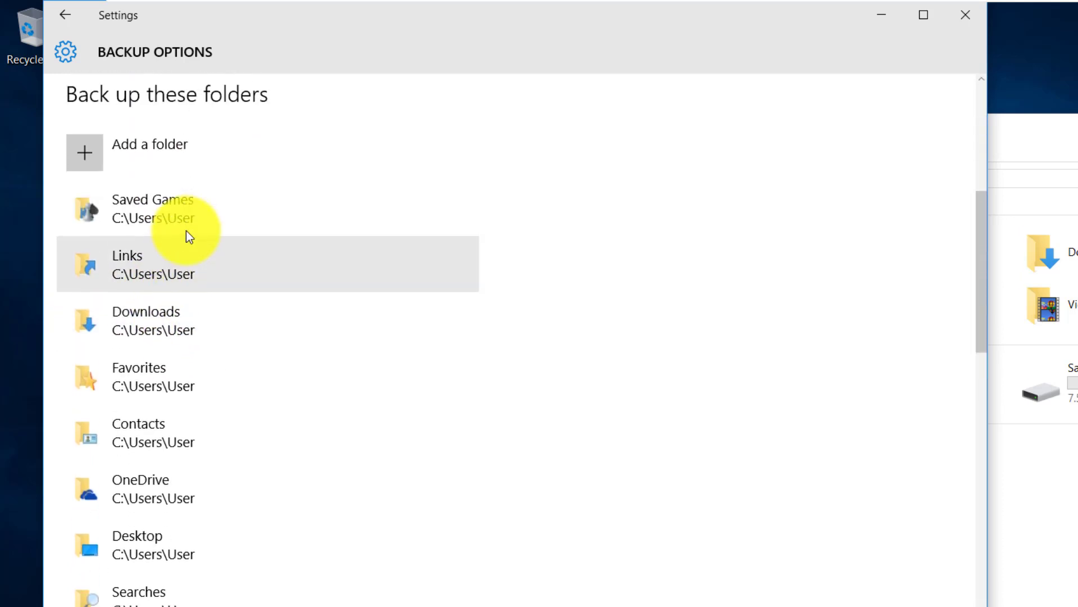
scroll(164, 244, "down", 2)
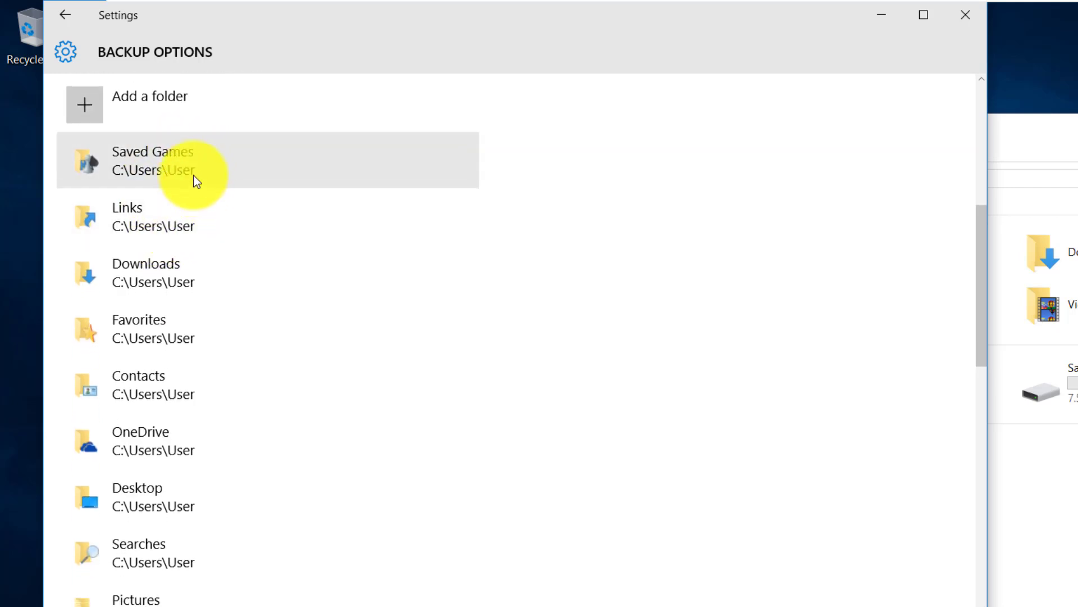
left_click(177, 161)
scroll(228, 296, "up", 4)
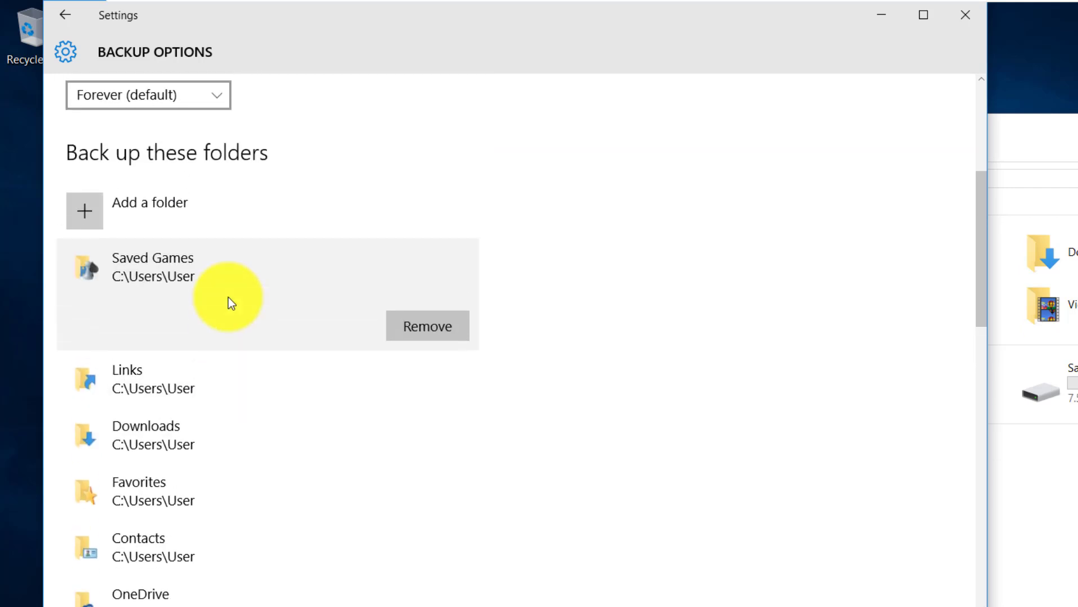
left_click(420, 328)
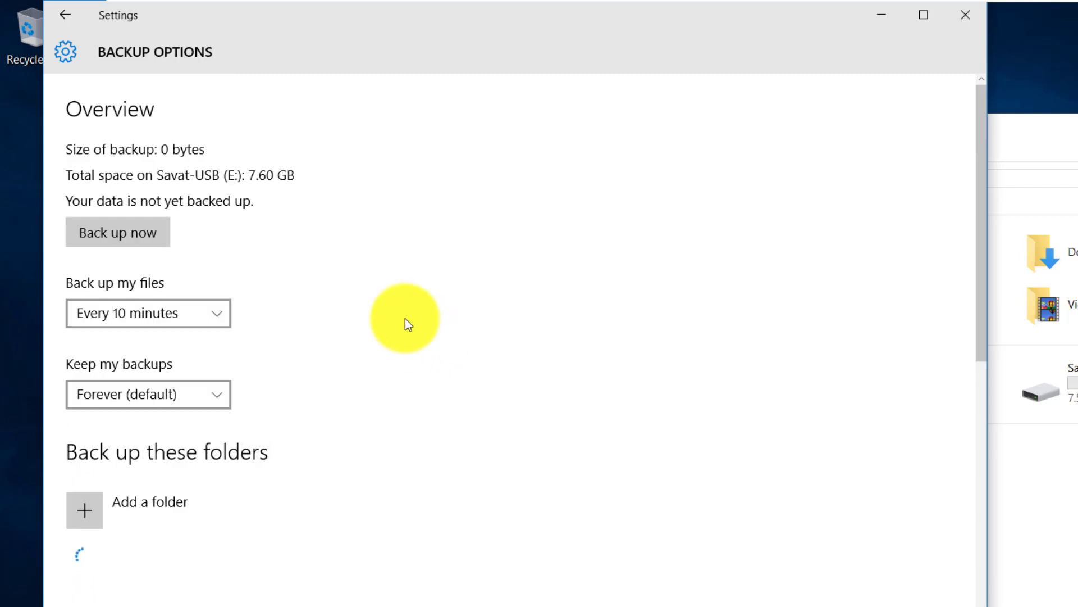
Remove the Links folder from the folders to back up
scroll(282, 323, "down", 5)
scroll(217, 354, "down", 6)
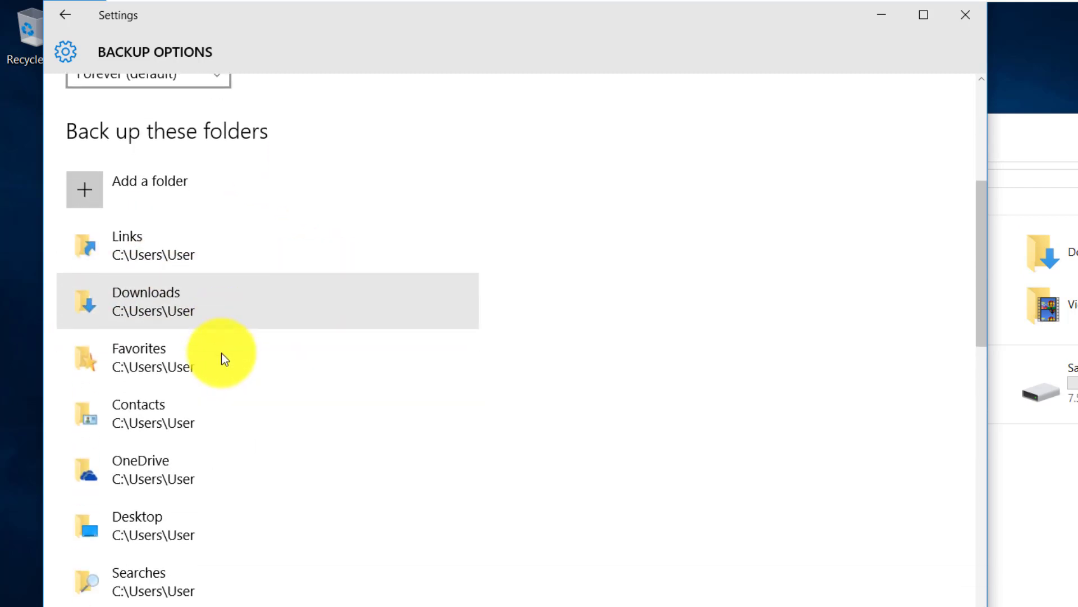
scroll(216, 354, "down", 3)
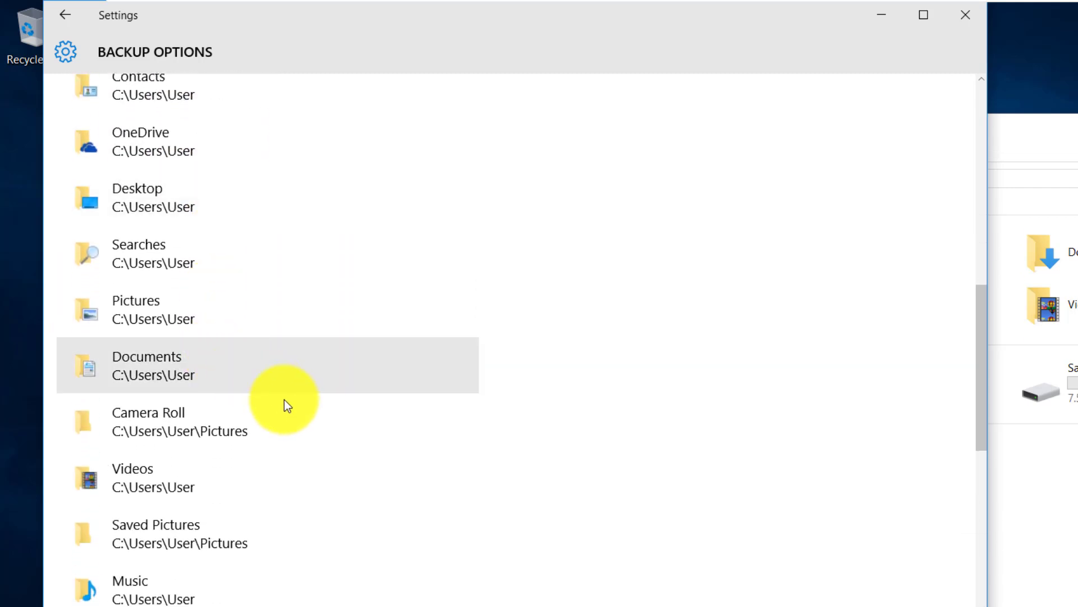
scroll(176, 511, "up", 2)
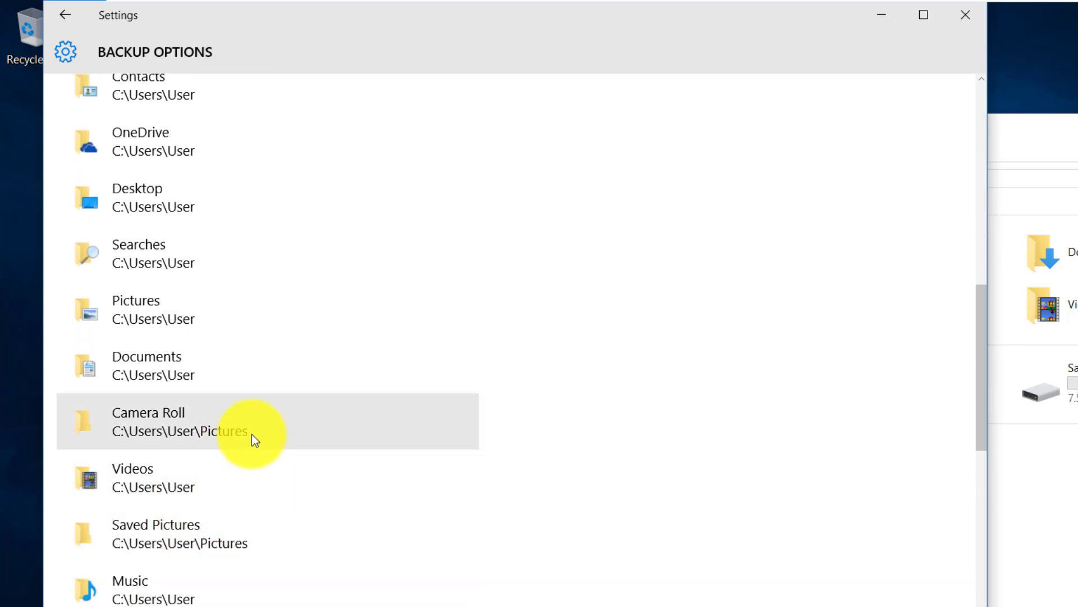
scroll(235, 306, "up", 2)
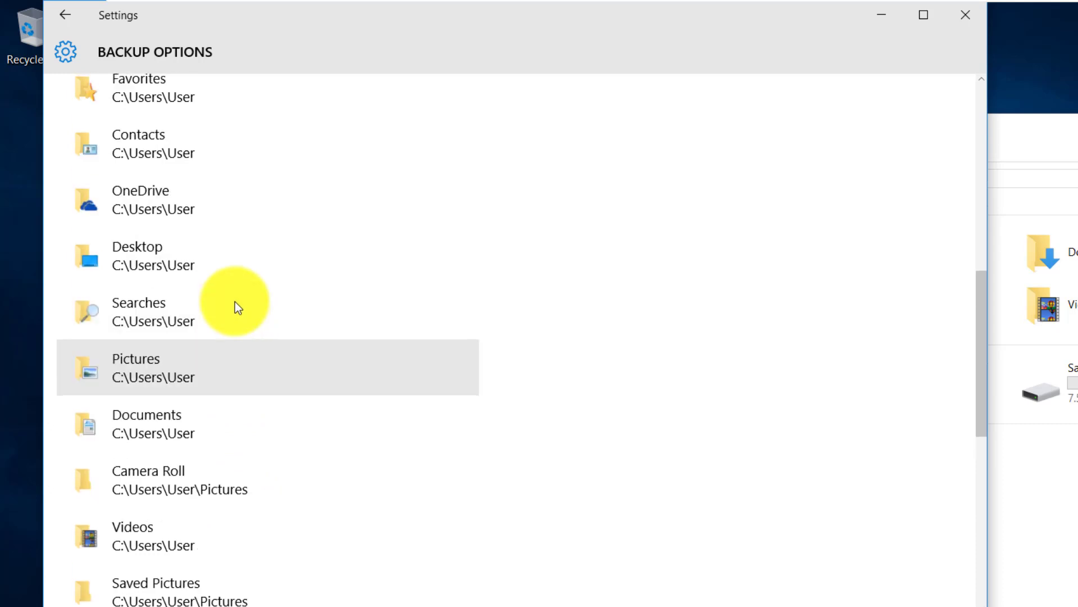
scroll(234, 292, "up", 2)
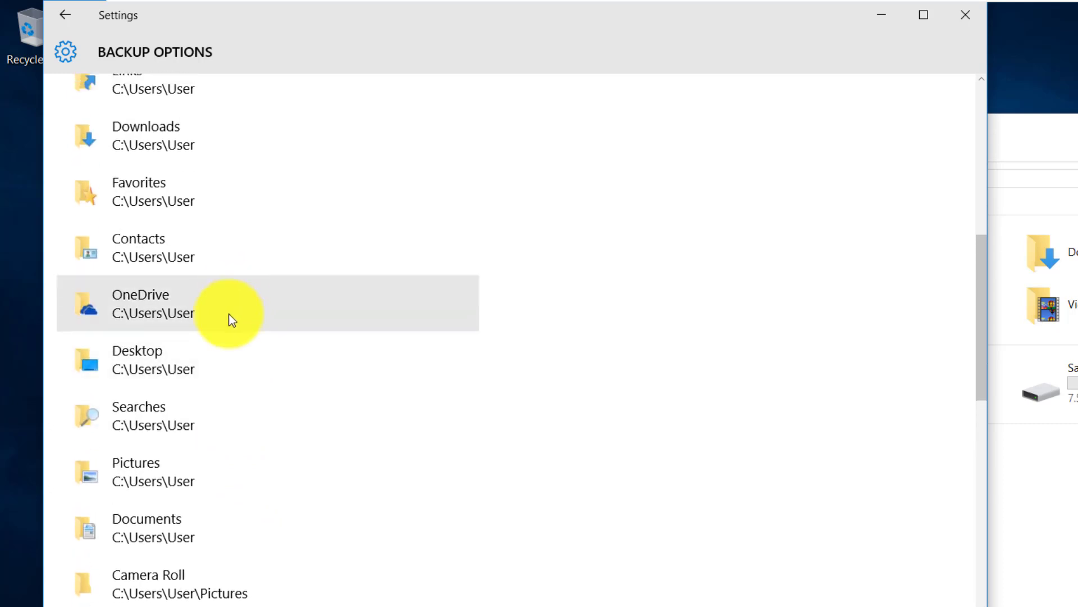
scroll(234, 284, "up", 2)
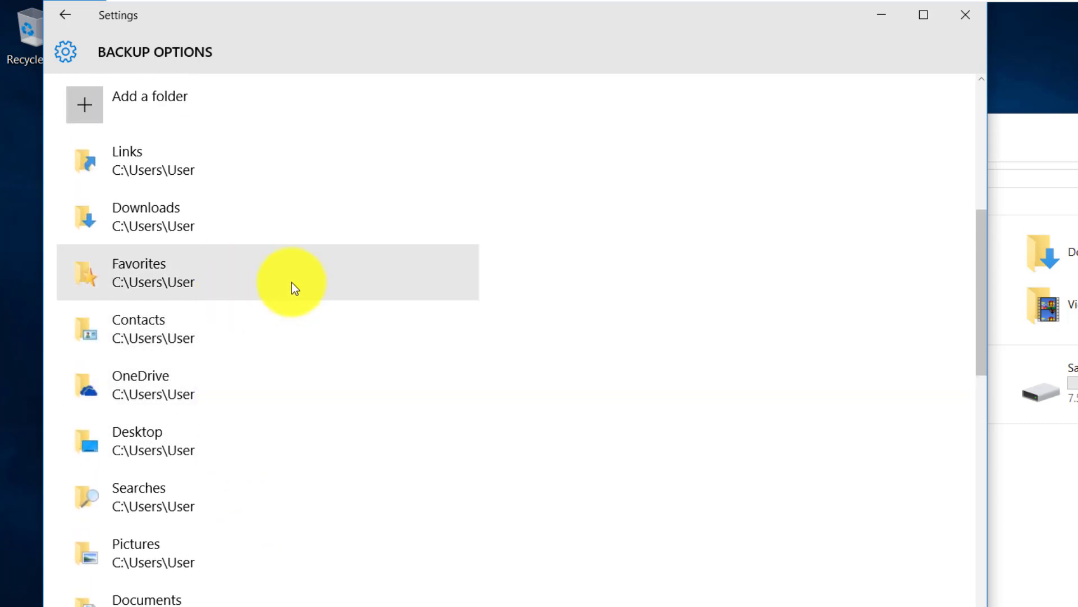
scroll(288, 278, "up", 2)
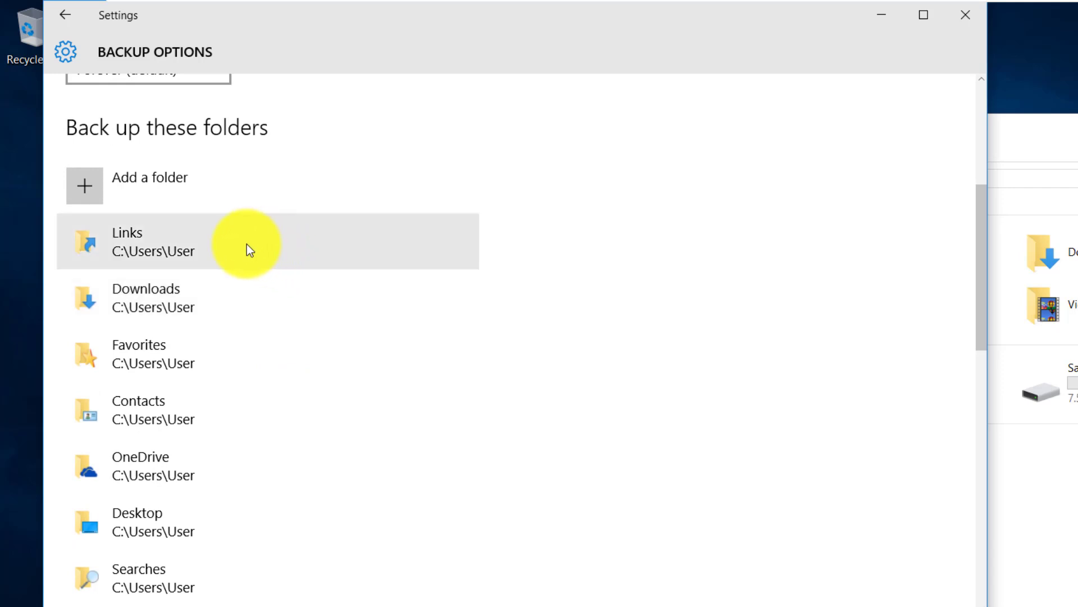
left_click(224, 248)
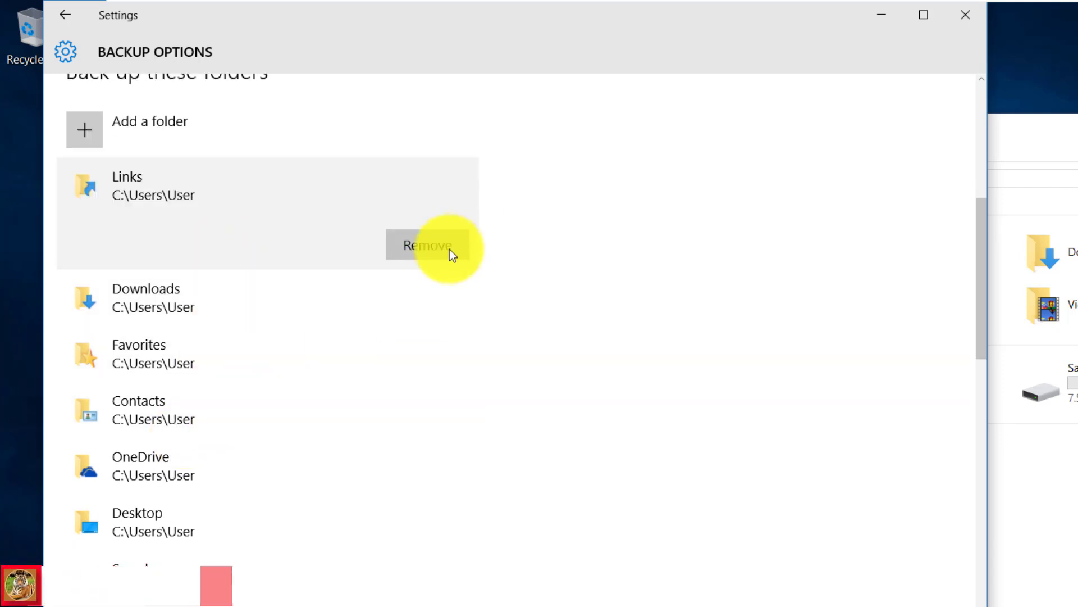
left_click(433, 250)
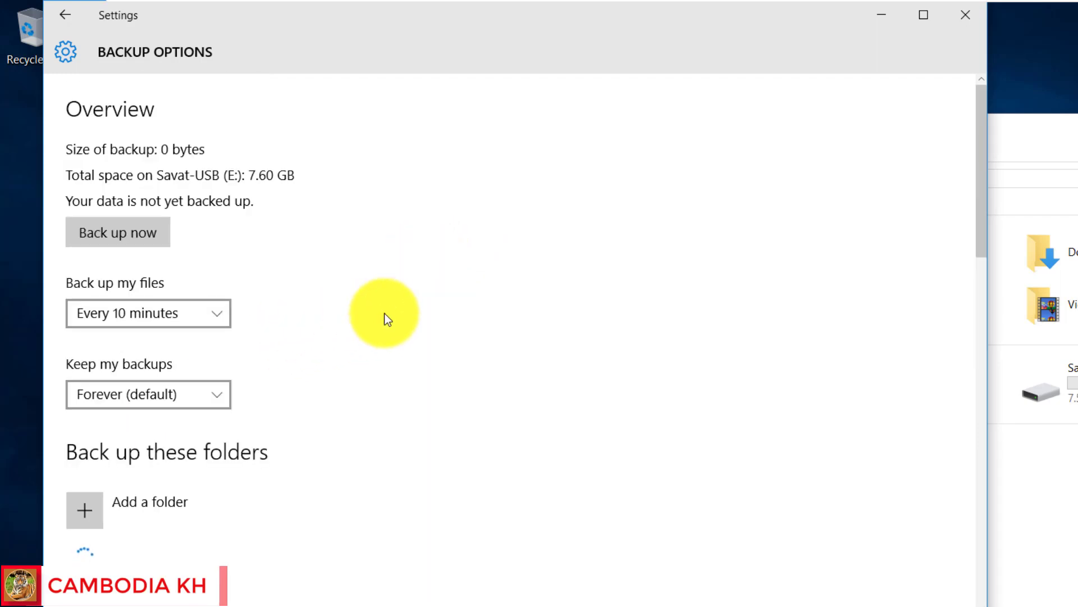
Remove the Favorites folder from the folders to back up
scroll(385, 315, "down", 7)
left_click(121, 203)
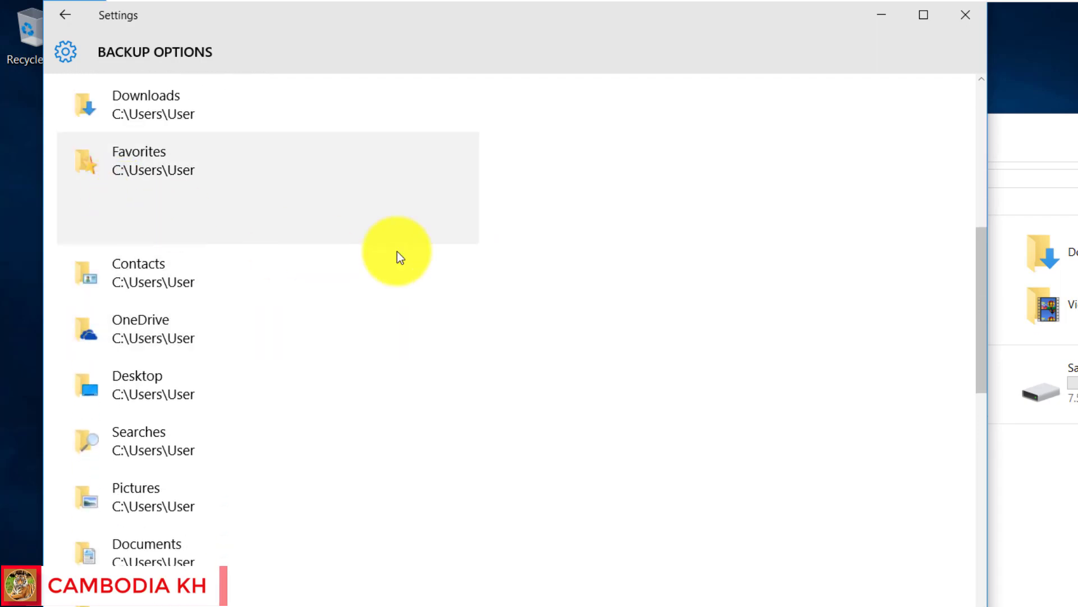
left_click(429, 223)
Review the backup folder list, the excluded folders, the option to back up to a different drive, and the backup overview
scroll(301, 281, "down", 4)
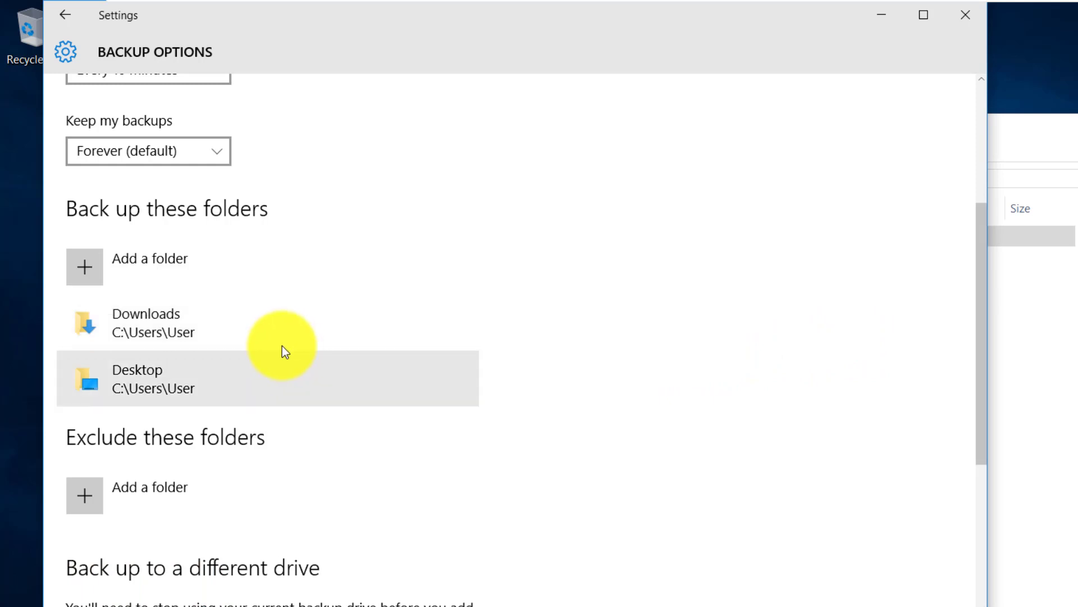
scroll(353, 315, "down", 5)
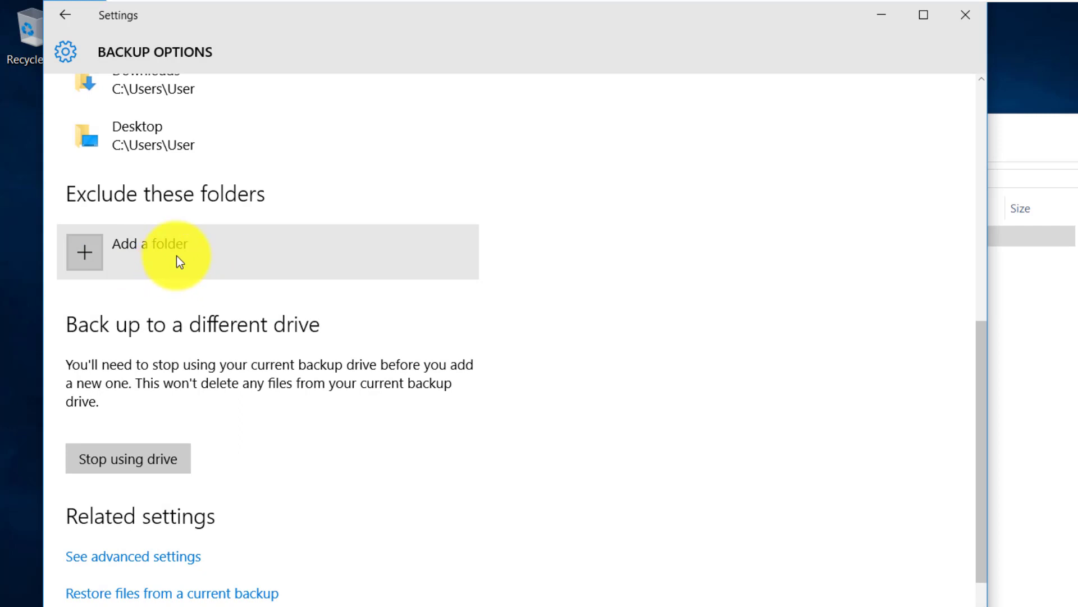
scroll(176, 255, "up", 3)
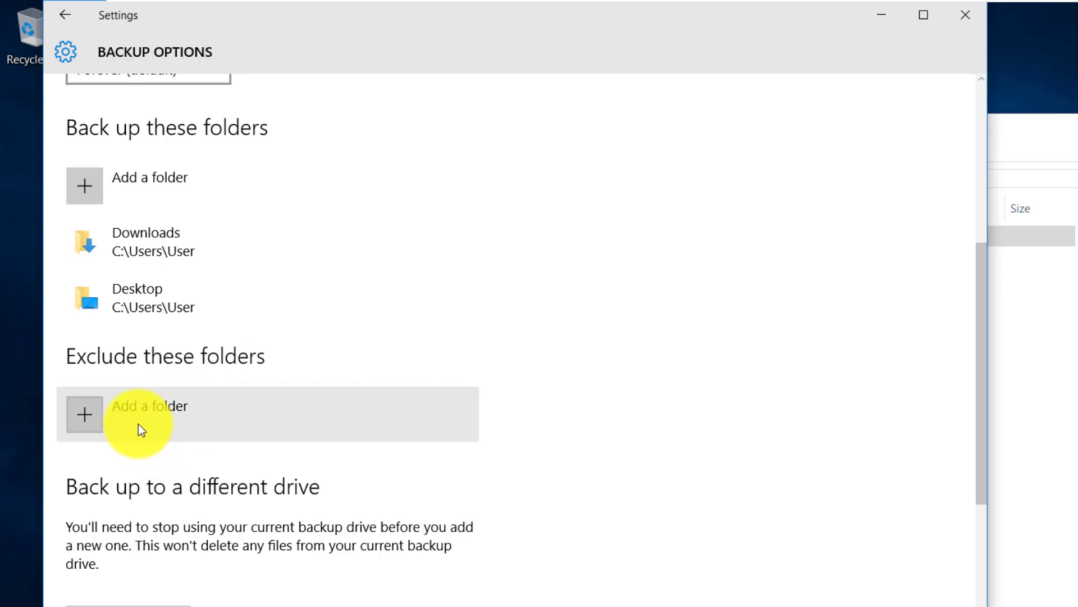
scroll(163, 414, "down", 3)
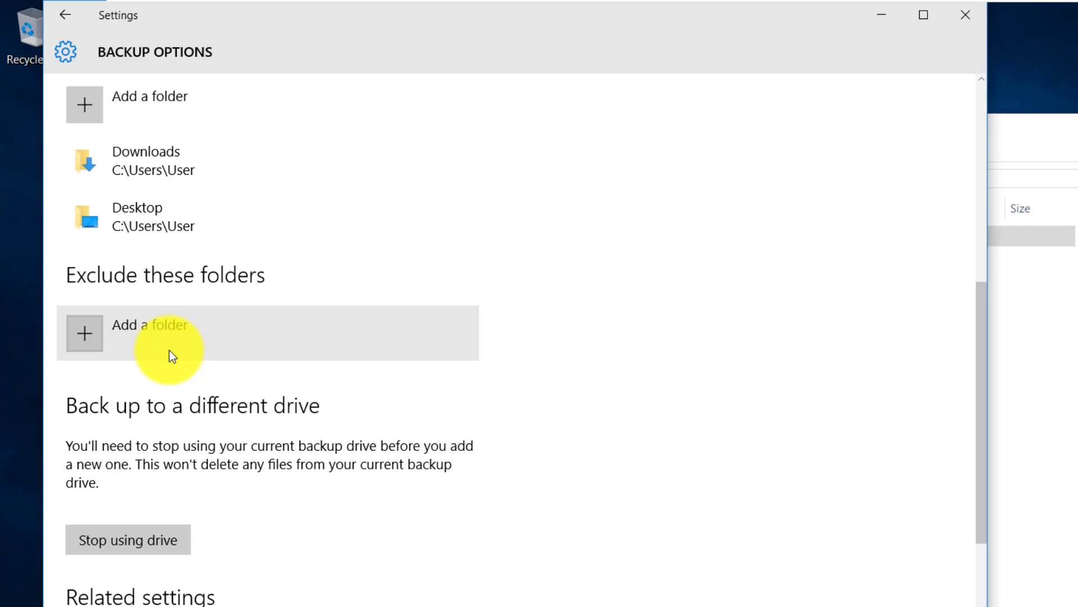
scroll(169, 349, "down", 3)
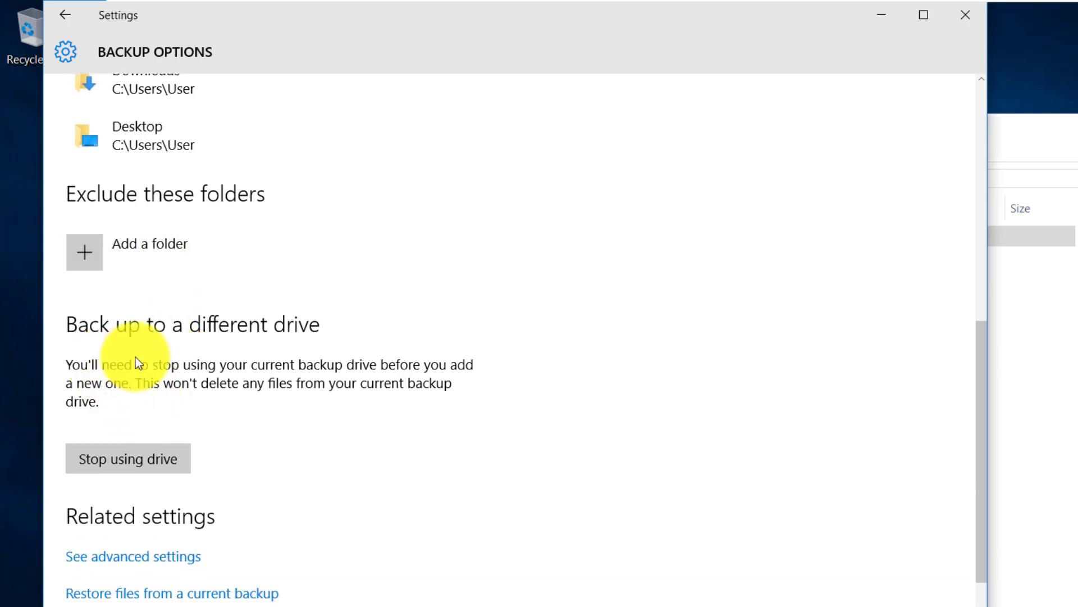
scroll(127, 433, "down", 2)
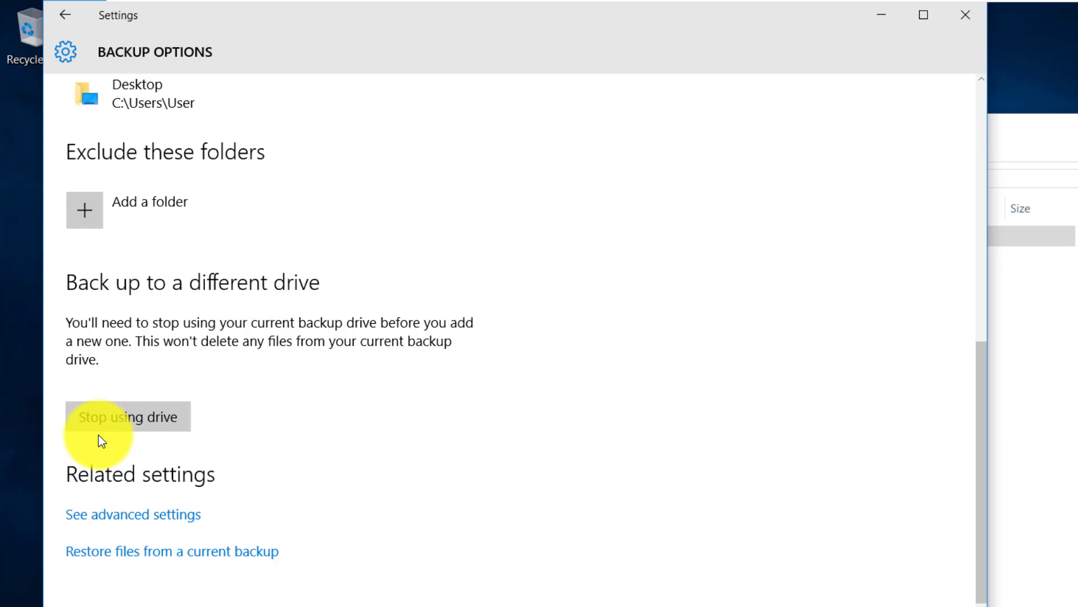
scroll(119, 365, "up", 8)
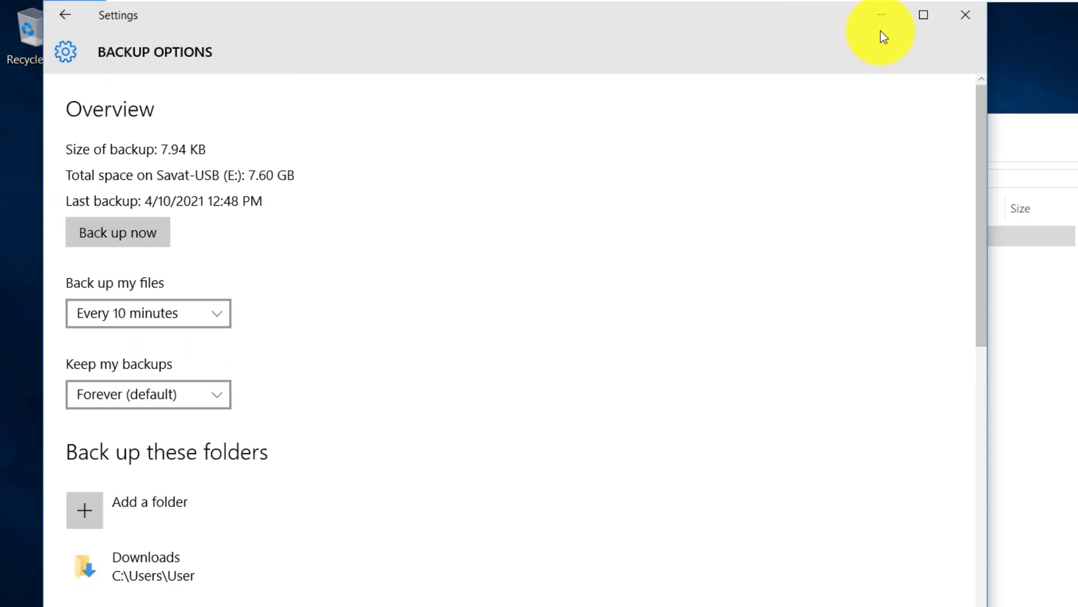
Minimize the Settings window and open the Savat-USB (E:) drive from This PC
left_click(888, 15)
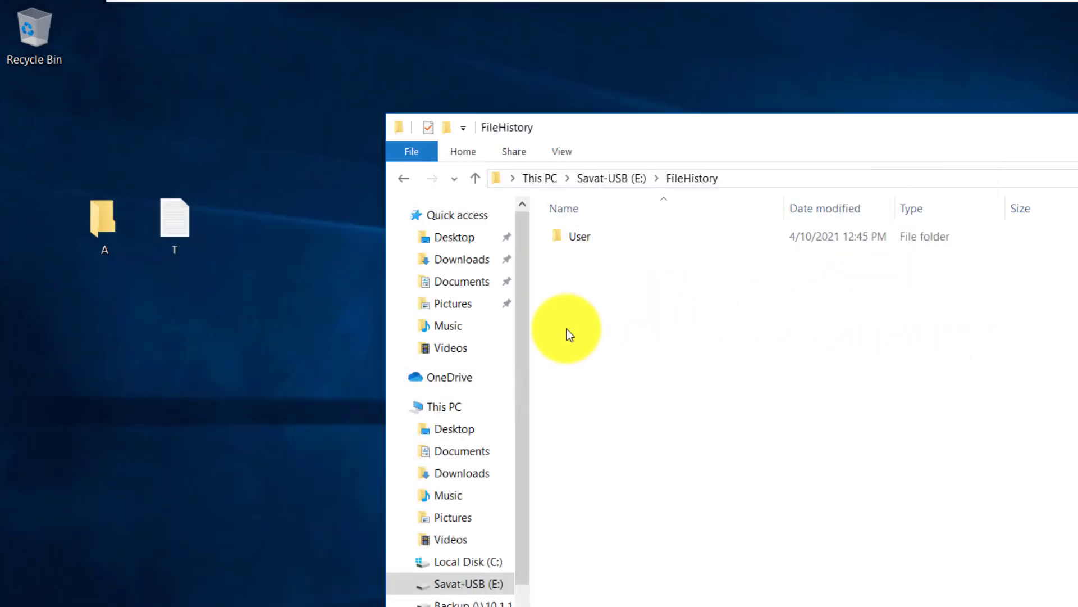
left_click(446, 407)
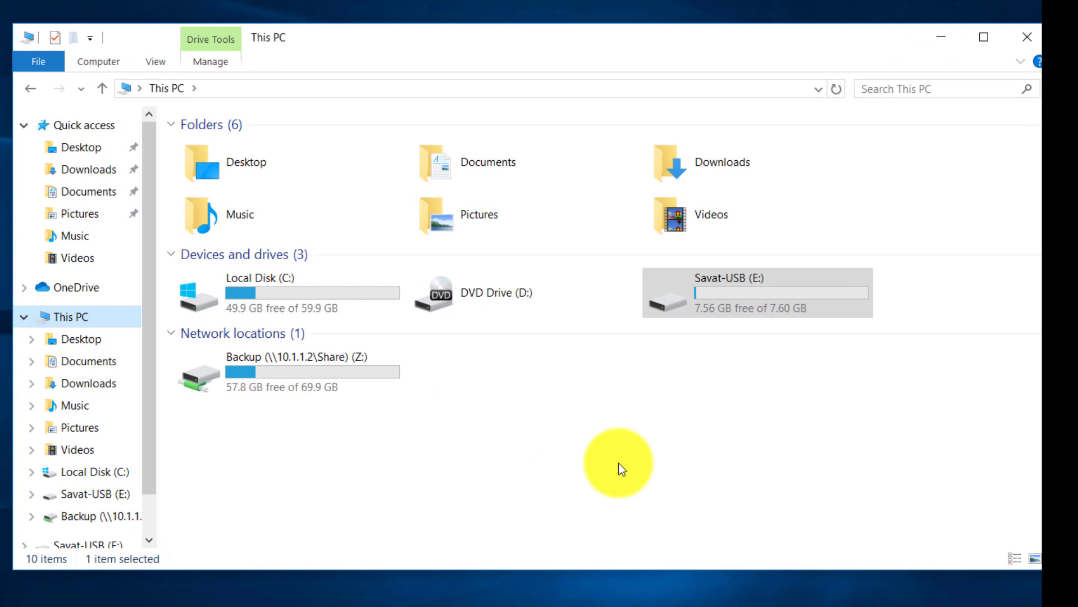
left_click(783, 450)
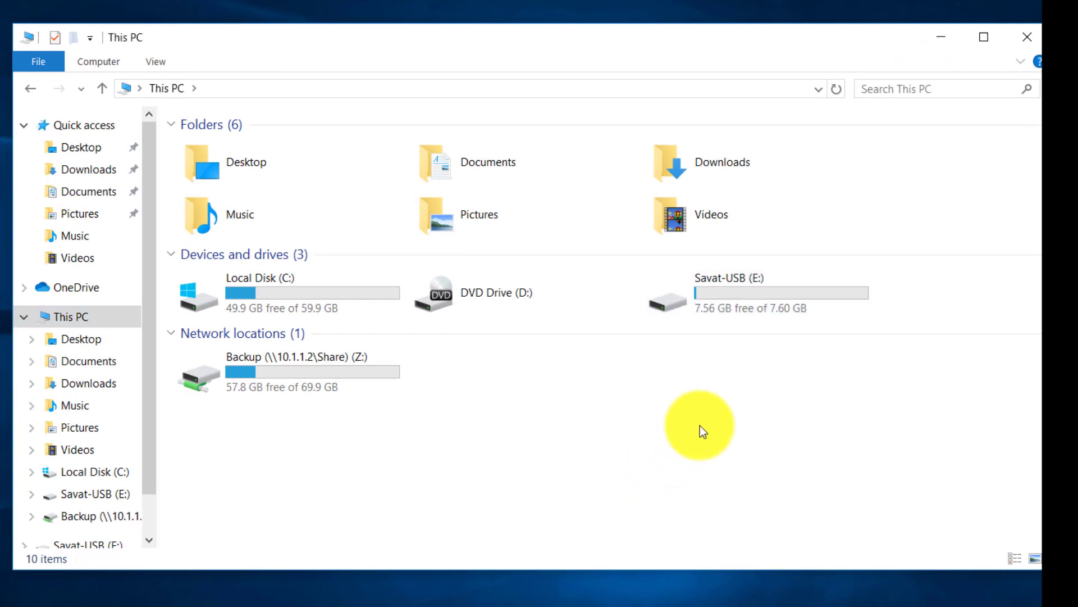
double_click(740, 295)
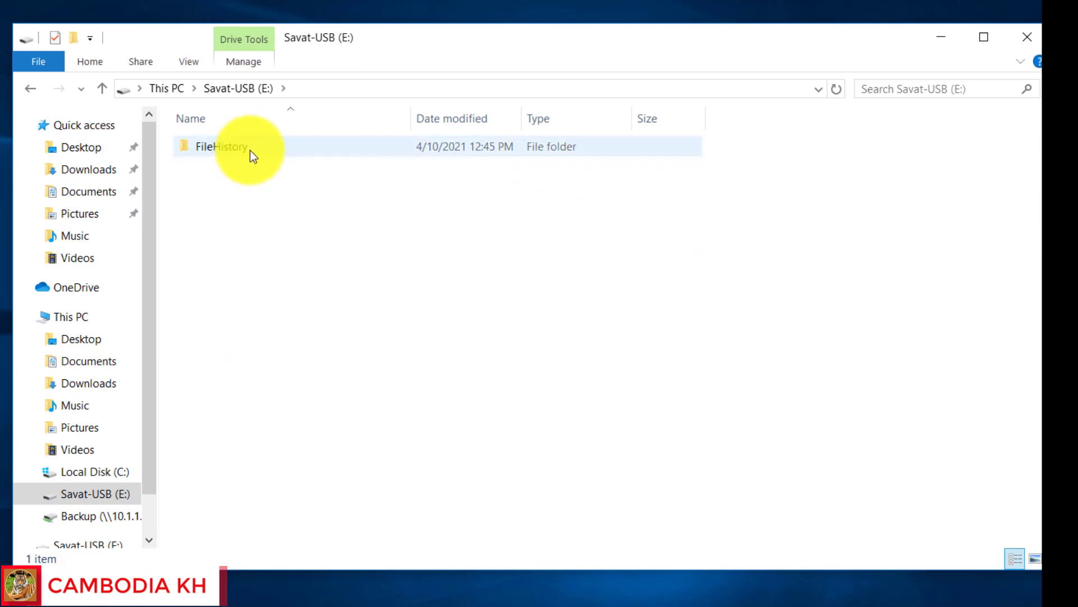
Browse the backup from FileHistory through User, DESKTOP-83L36LP, Data, C and Users to the inner User folder, and check its subfolders
double_click(251, 150)
double_click(250, 148)
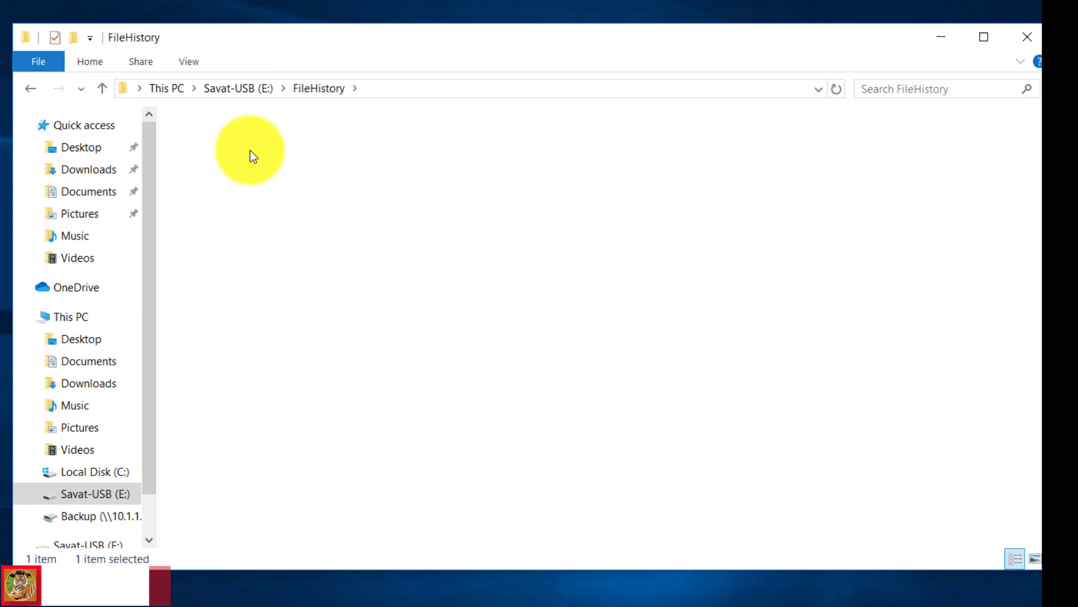
left_click(250, 143)
double_click(251, 146)
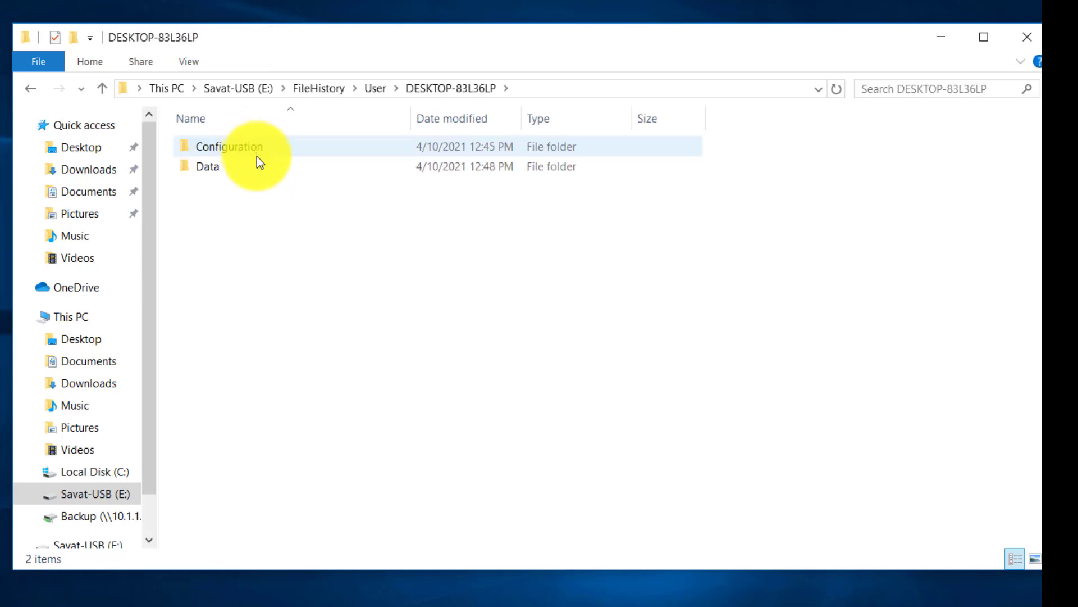
double_click(258, 162)
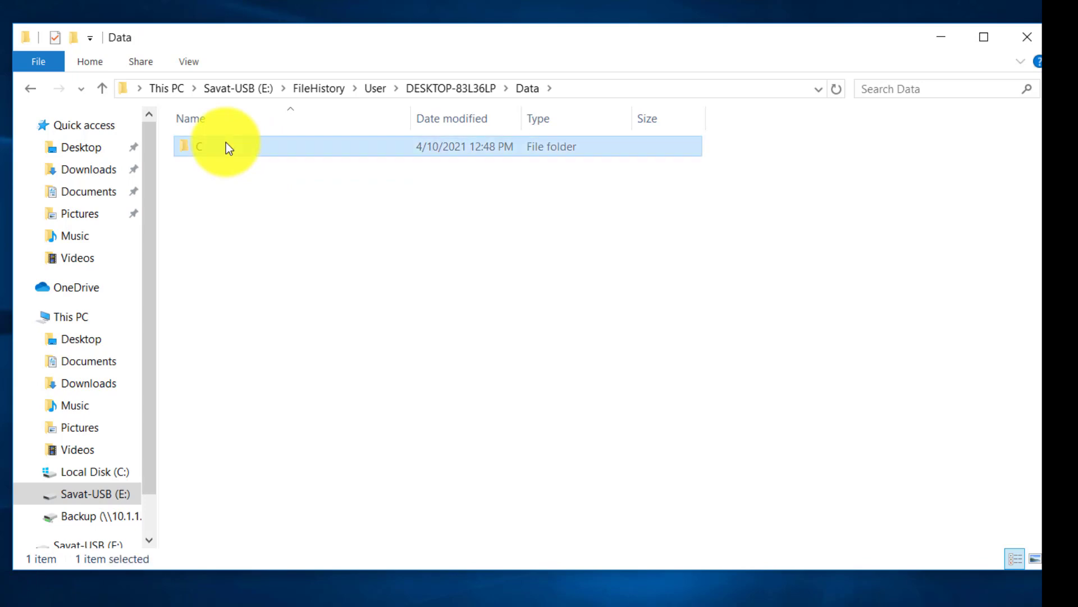
double_click(226, 143)
left_click(277, 158)
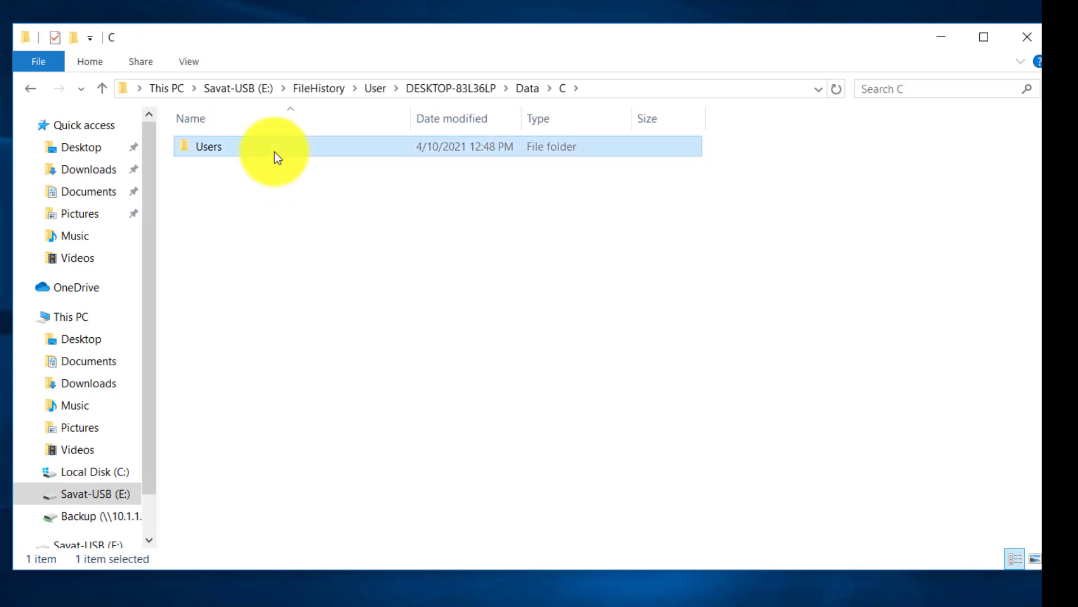
double_click(278, 157)
double_click(278, 158)
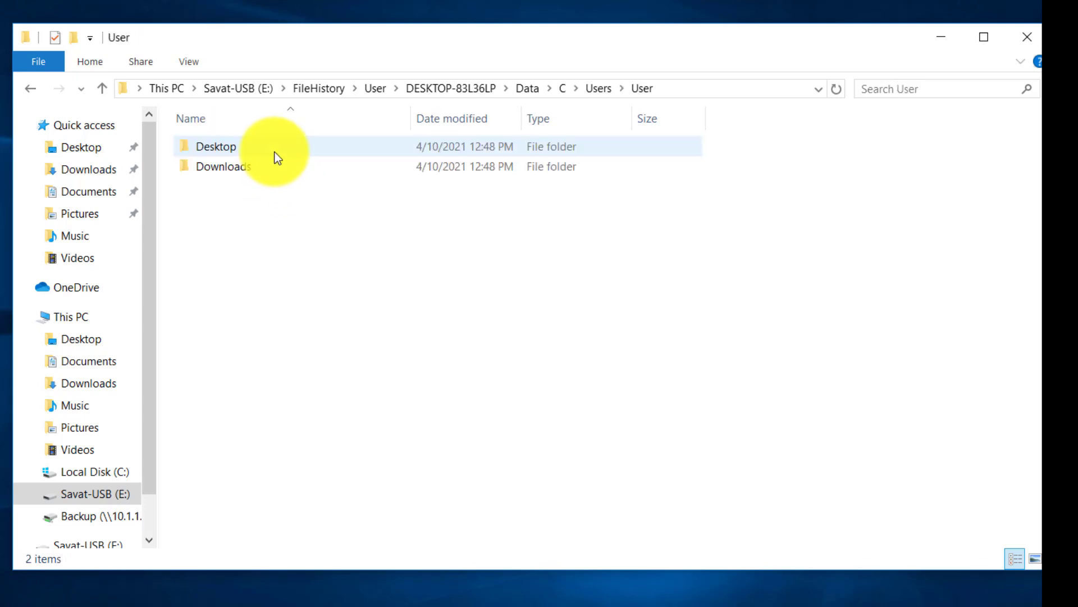
left_click_drag(251, 225, 238, 158)
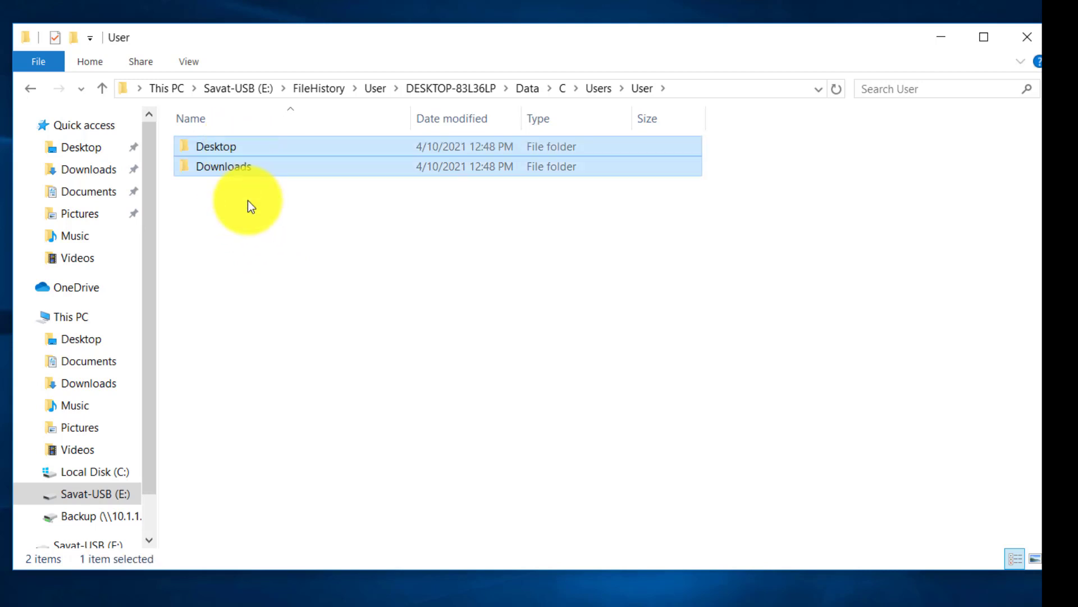
left_click(238, 169)
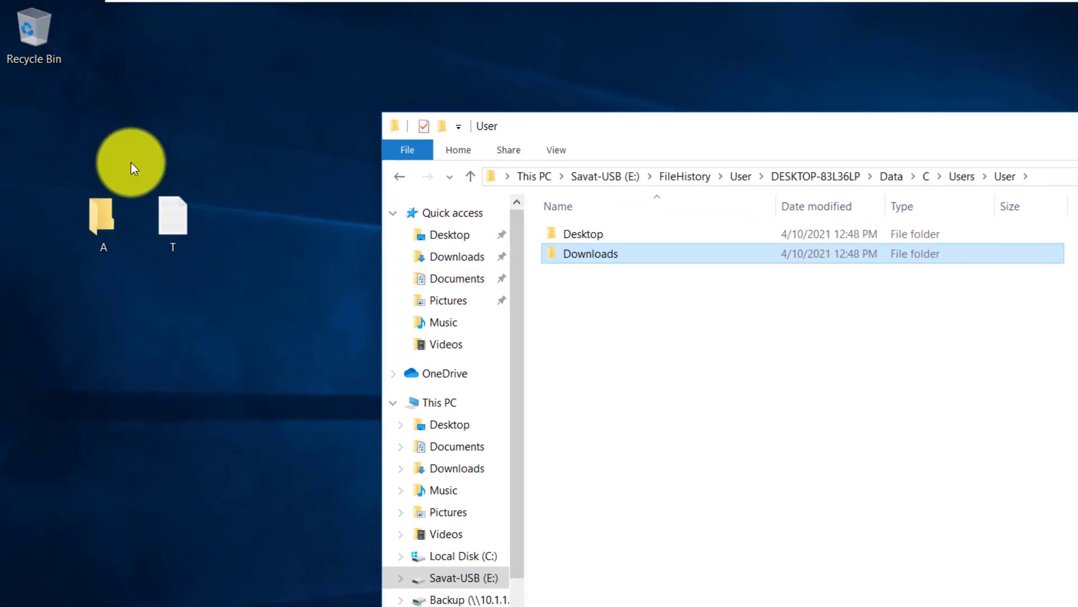
Check the original items A and T on the desktop, looking inside folder A and closing it again
left_click_drag(67, 155, 177, 301)
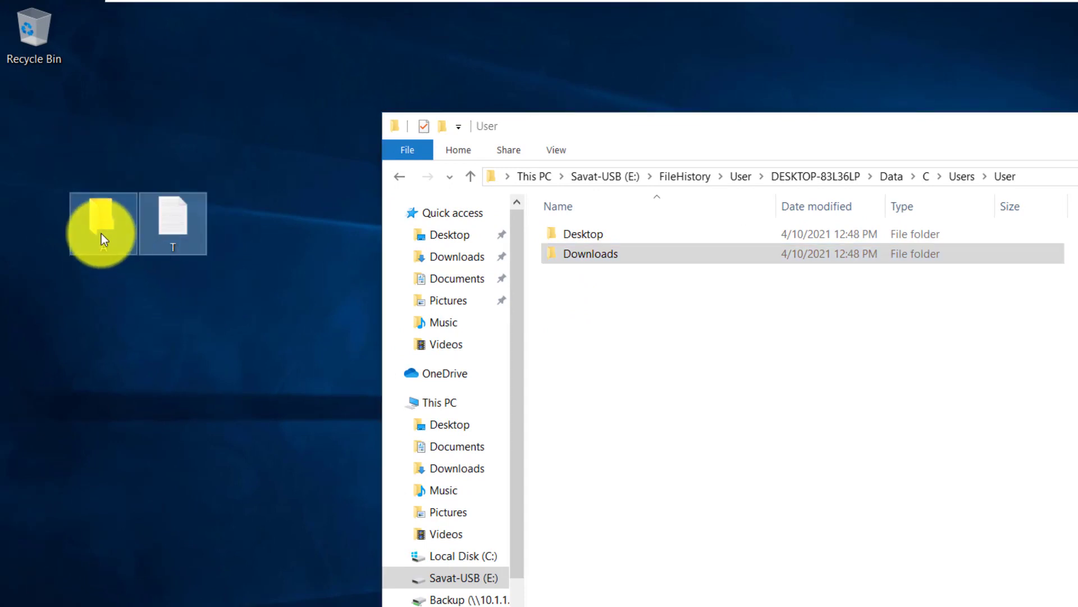
double_click(101, 234)
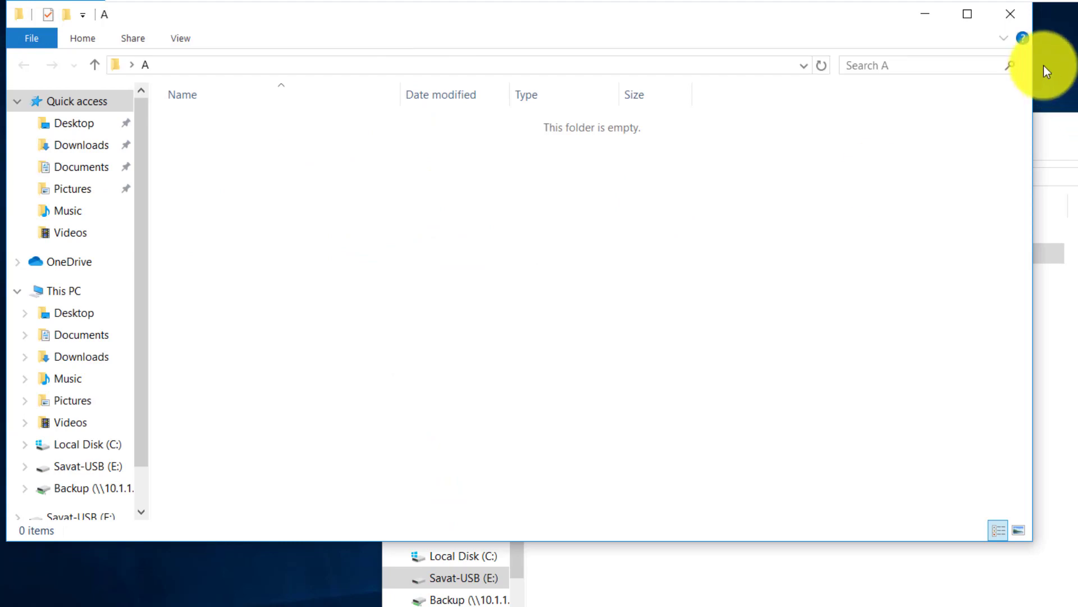
left_click(1011, 14)
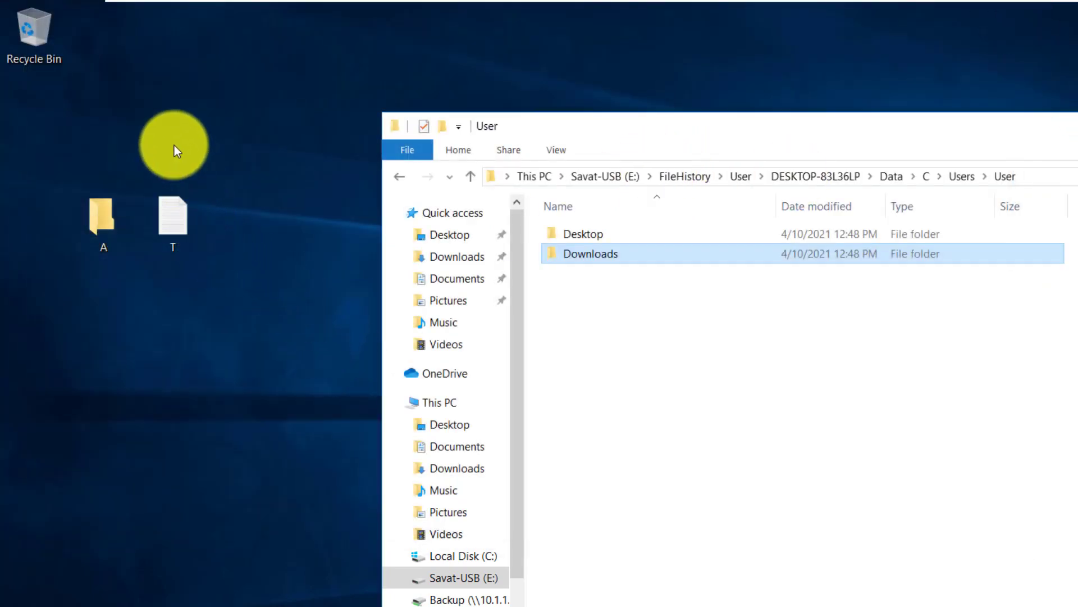
left_click(177, 219)
left_click(207, 114)
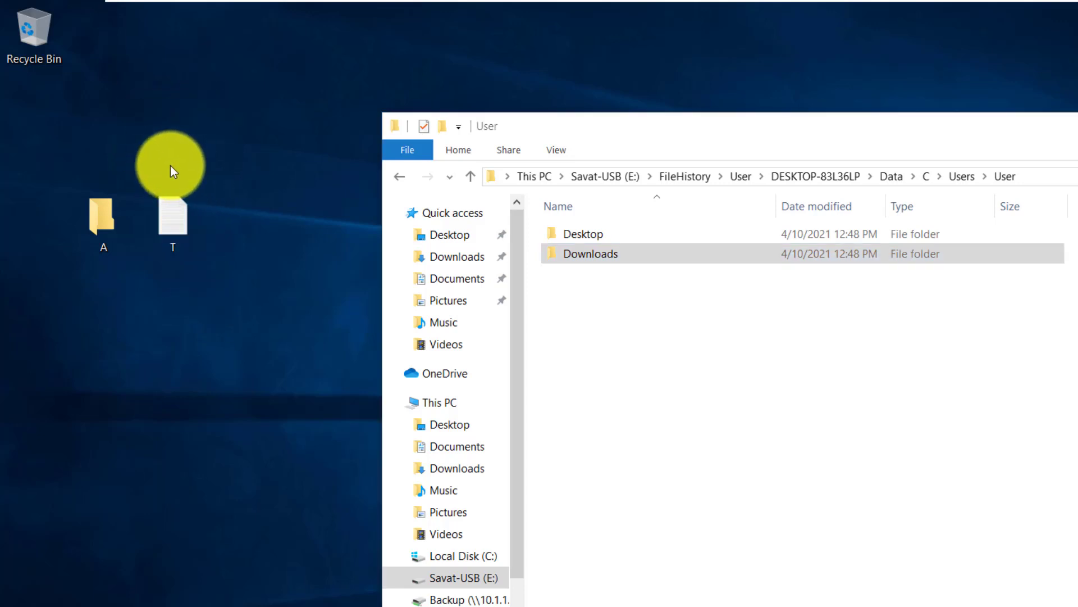
Open the backed-up Desktop folder and select the backup copy of the T text document
left_click(679, 410)
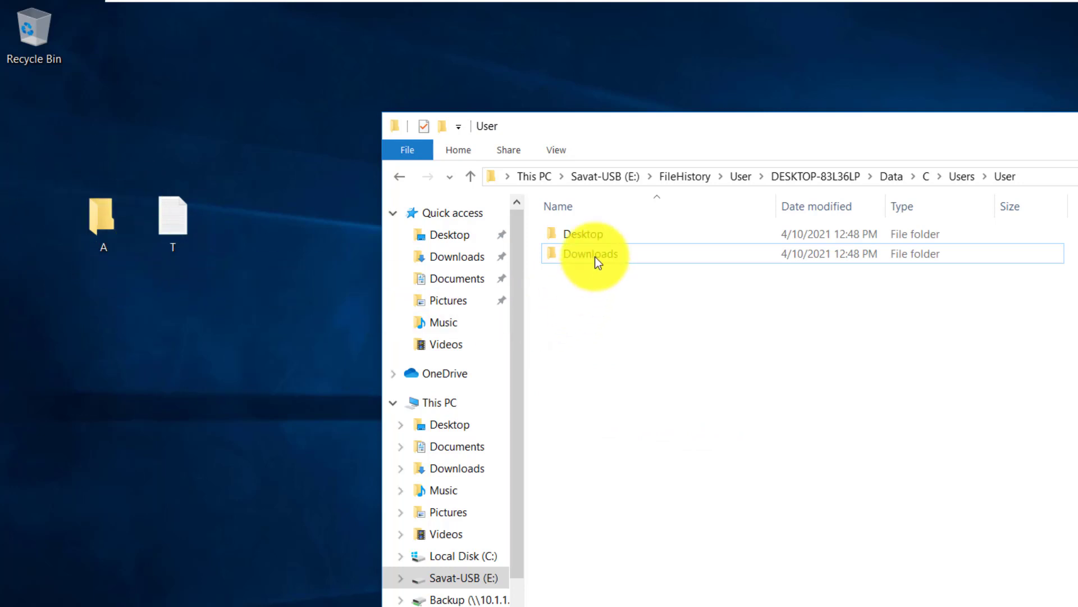
double_click(599, 239)
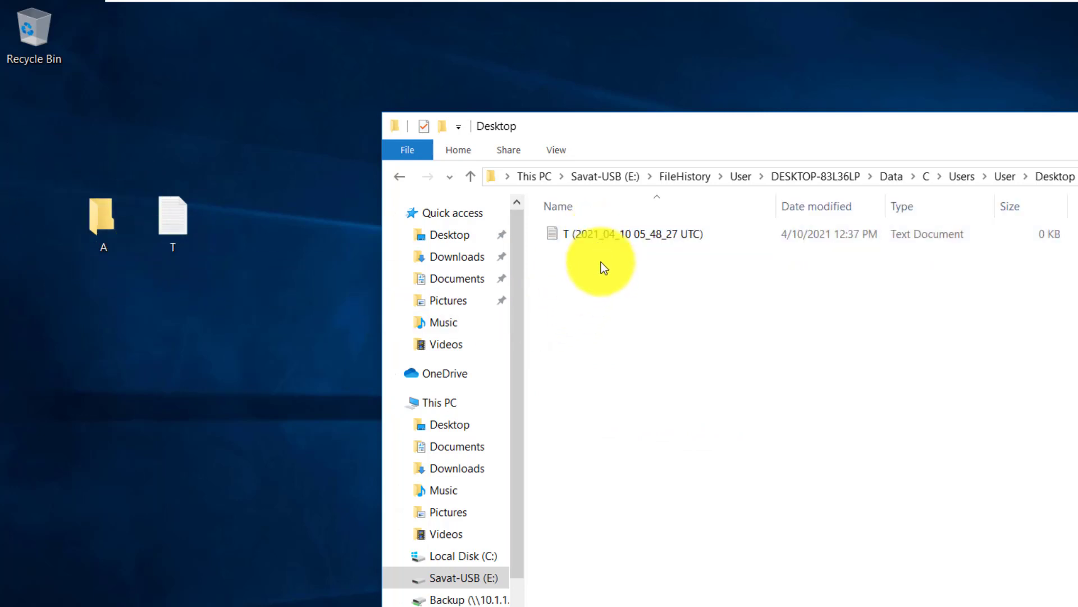
left_click(557, 235)
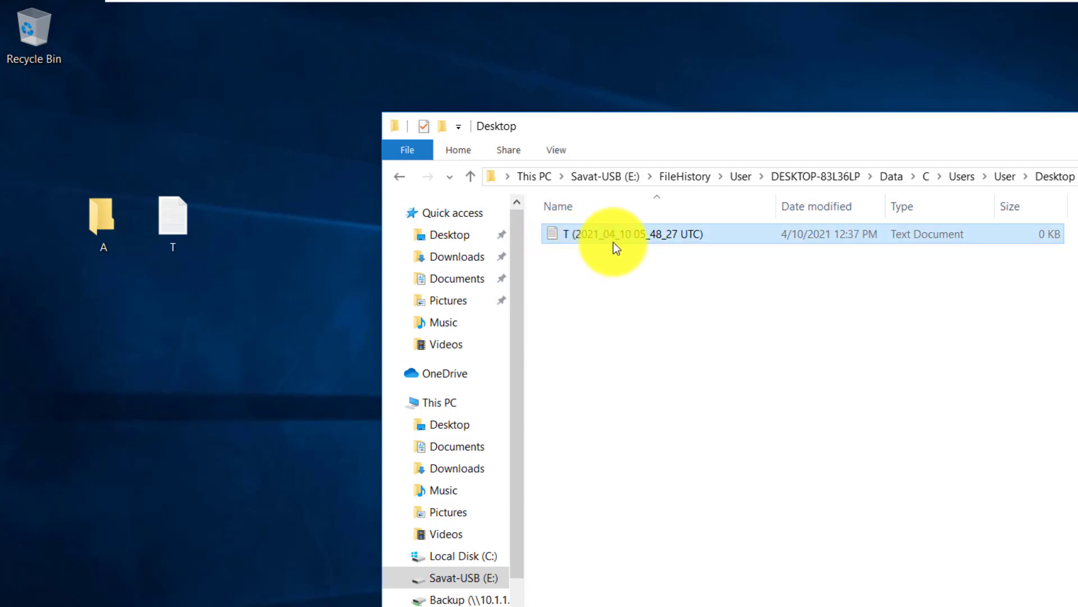
Refresh the backed-up Desktop folder and compare its contents with the original items A and T on the desktop
right_click(660, 316)
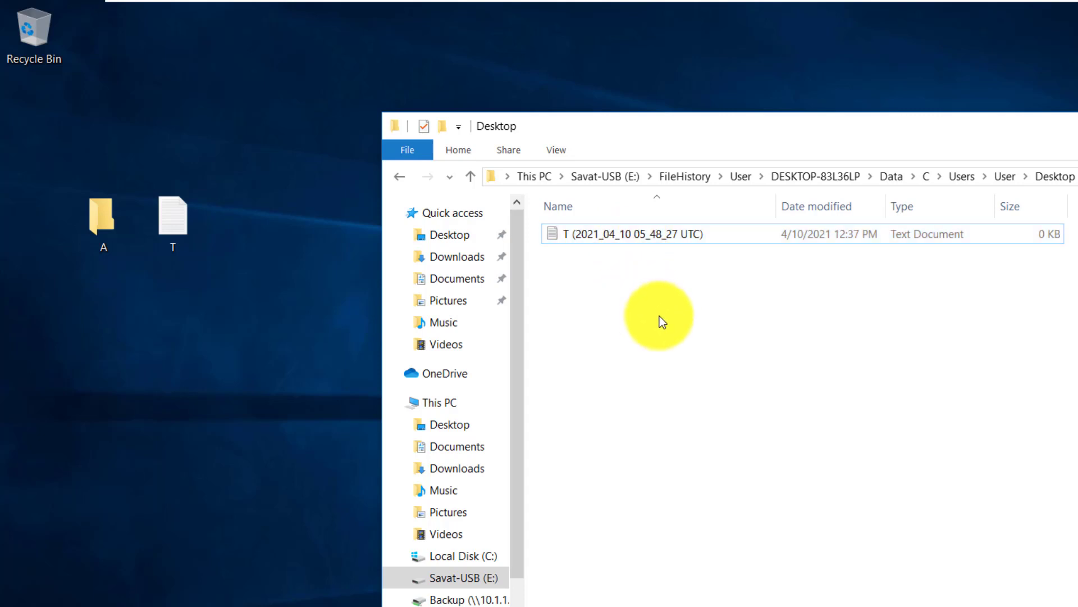
left_click(709, 392)
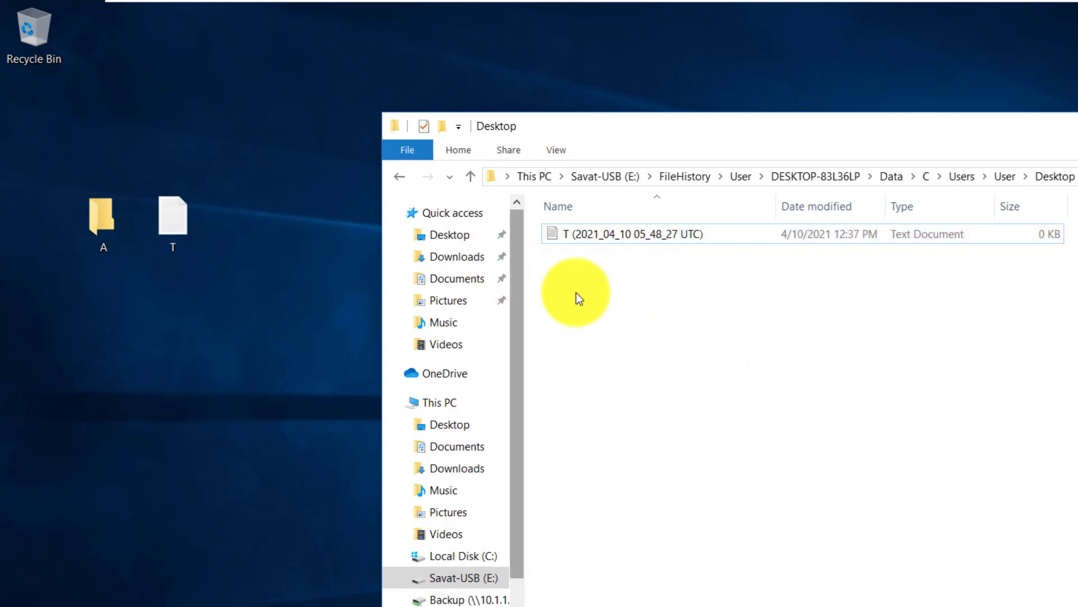
left_click_drag(29, 150, 256, 259)
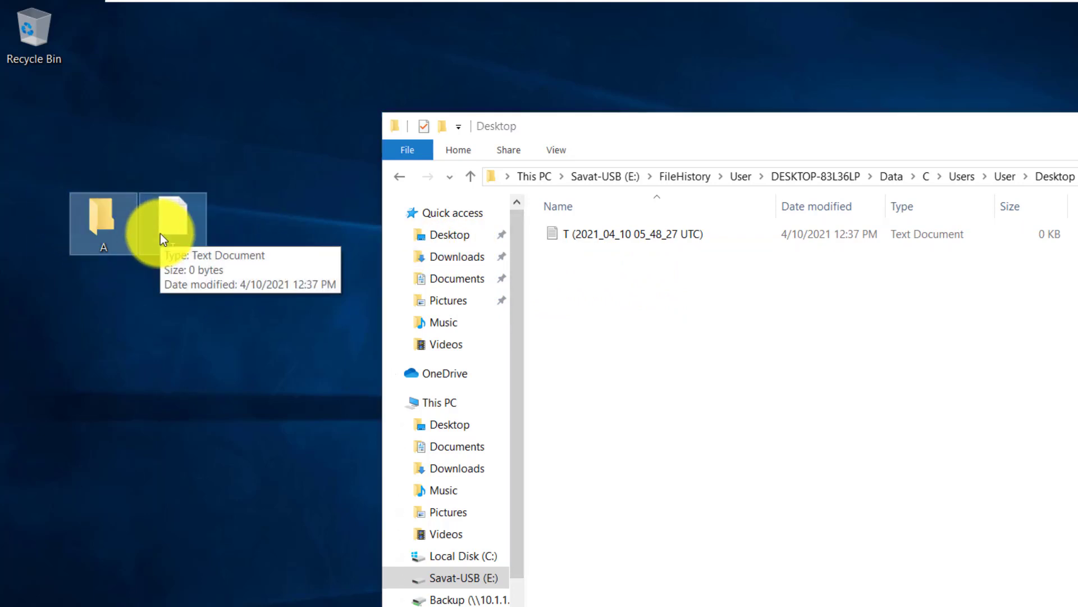
left_click(610, 278)
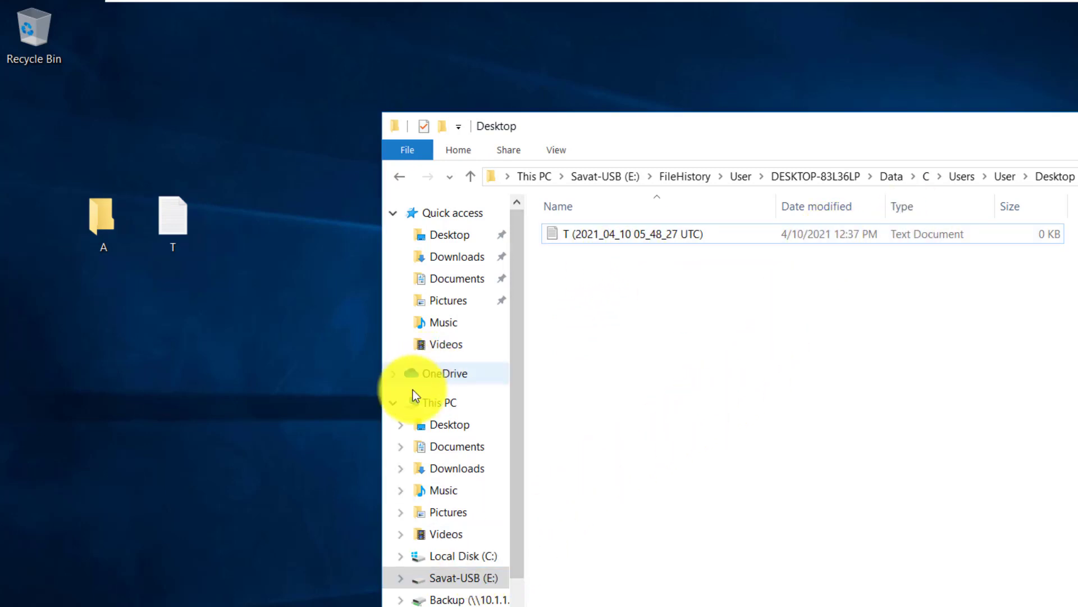
Return to This PC and select the Backup (\\10.1.1.2\Share) (Z:) network drive
left_click(445, 401)
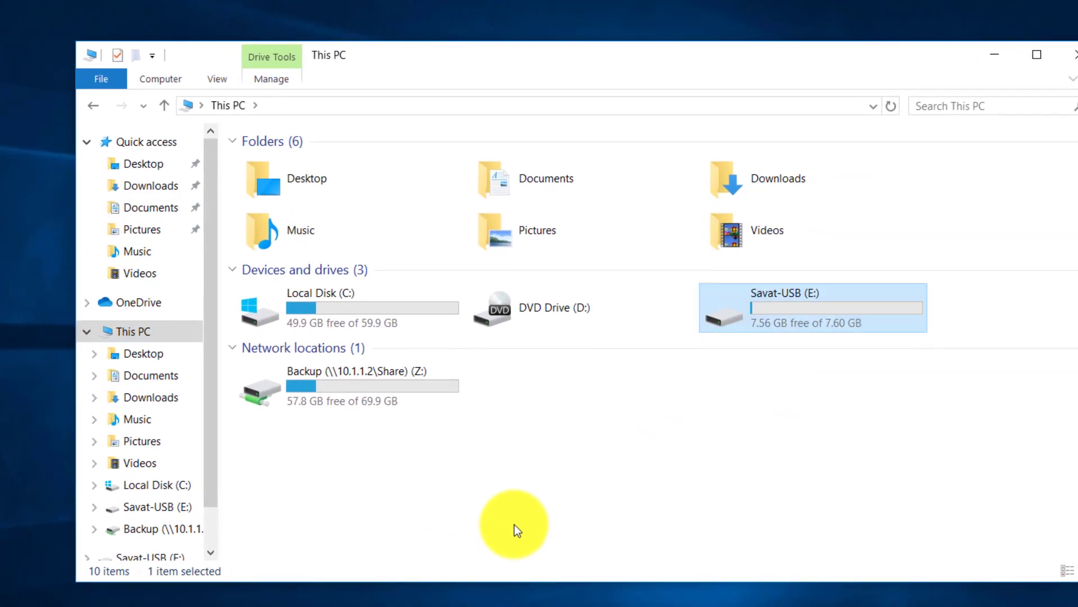
left_click(821, 595)
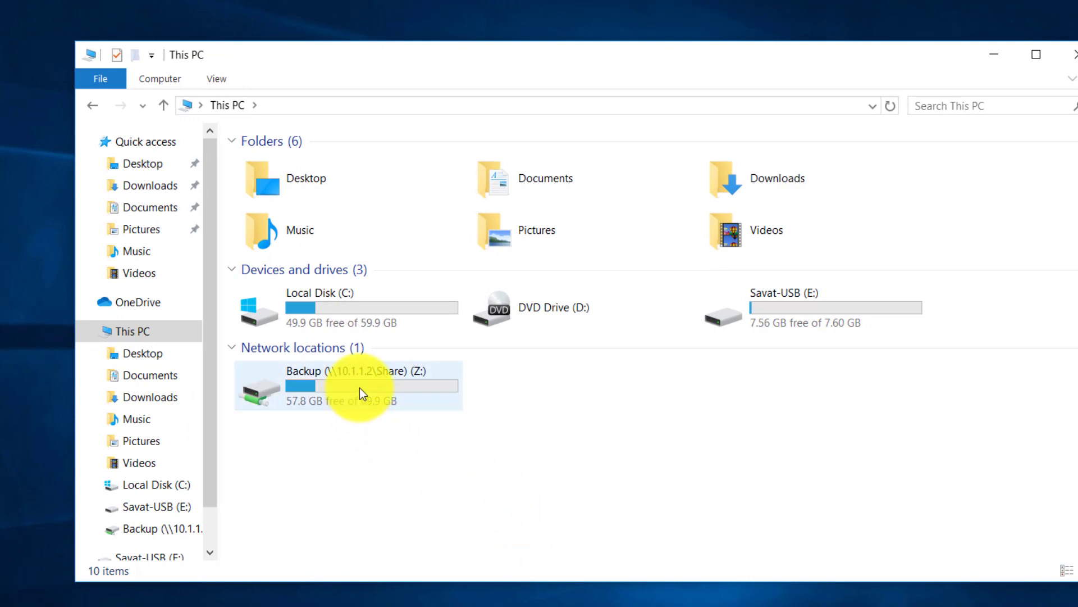
mouse_move(362, 387)
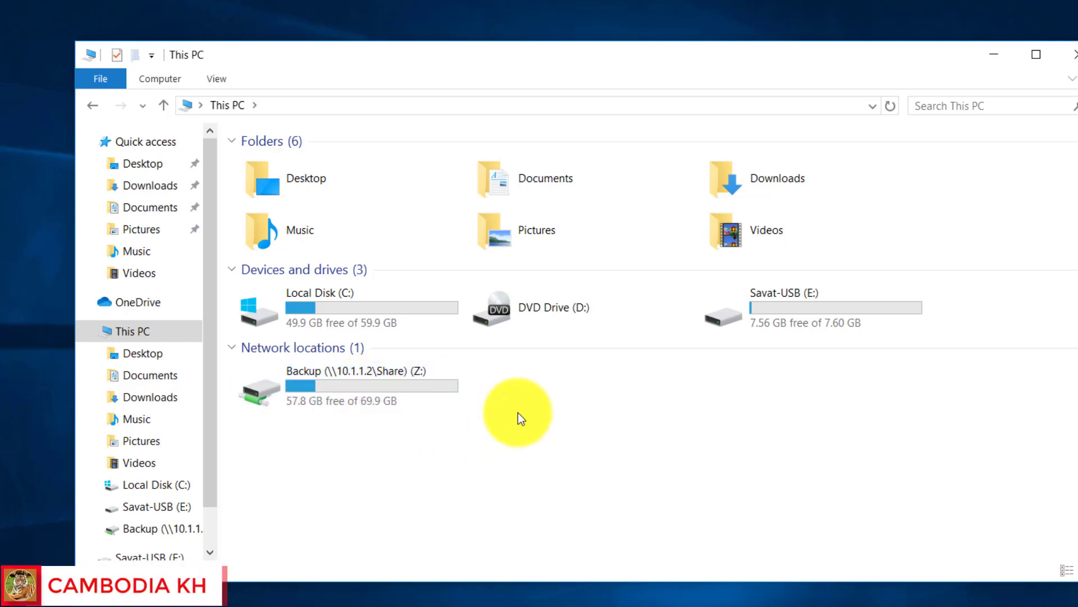
left_click(305, 391)
mouse_move(358, 376)
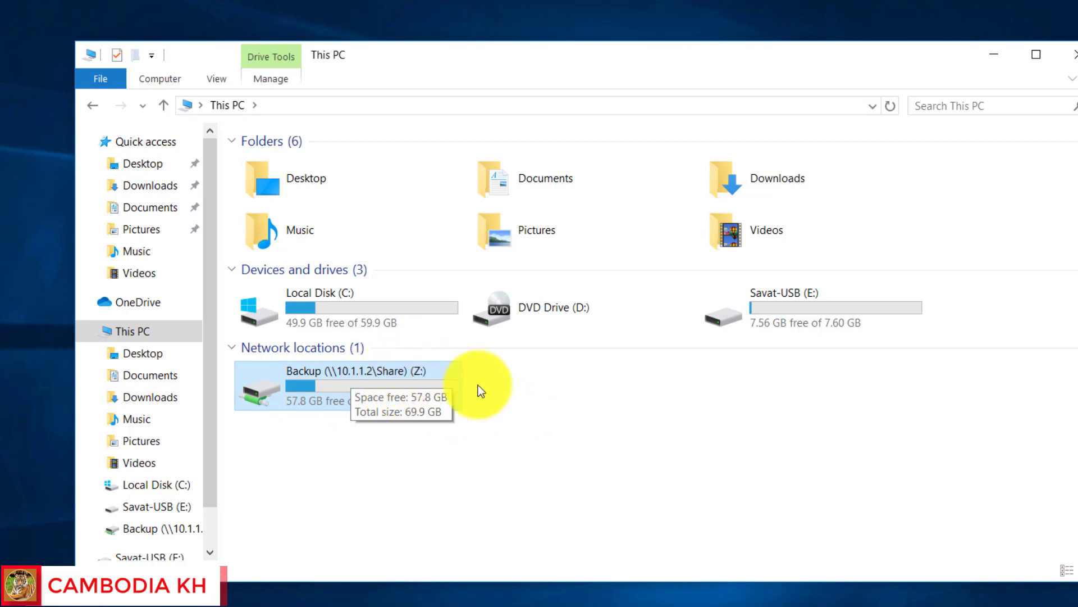
Open the Backup (Z:) network drive, refresh it to check its contents, and return to This PC
double_click(360, 387)
right_click(402, 230)
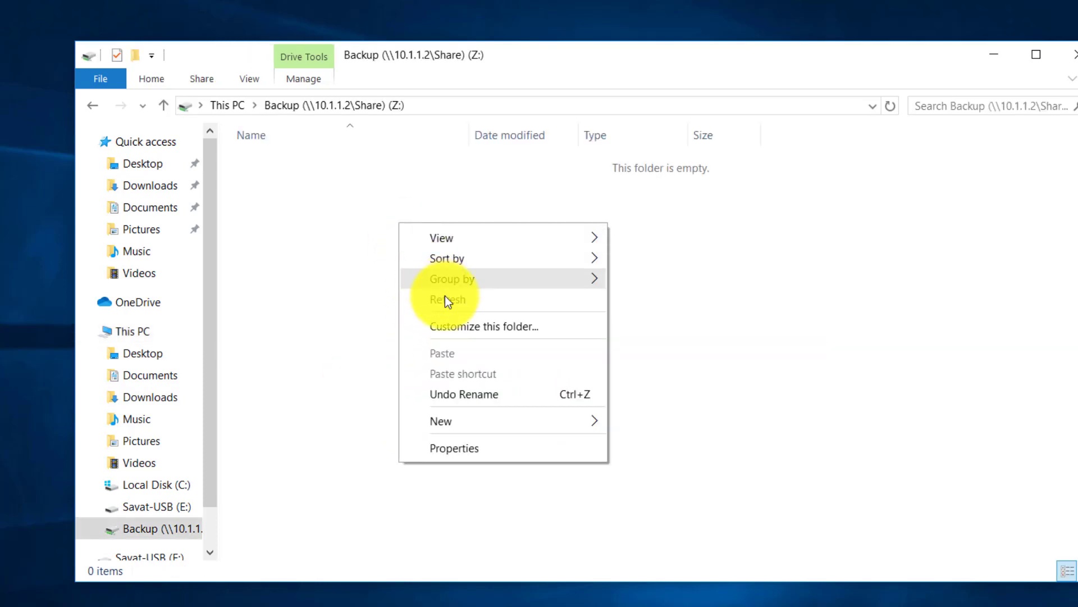
left_click(447, 298)
right_click(401, 269)
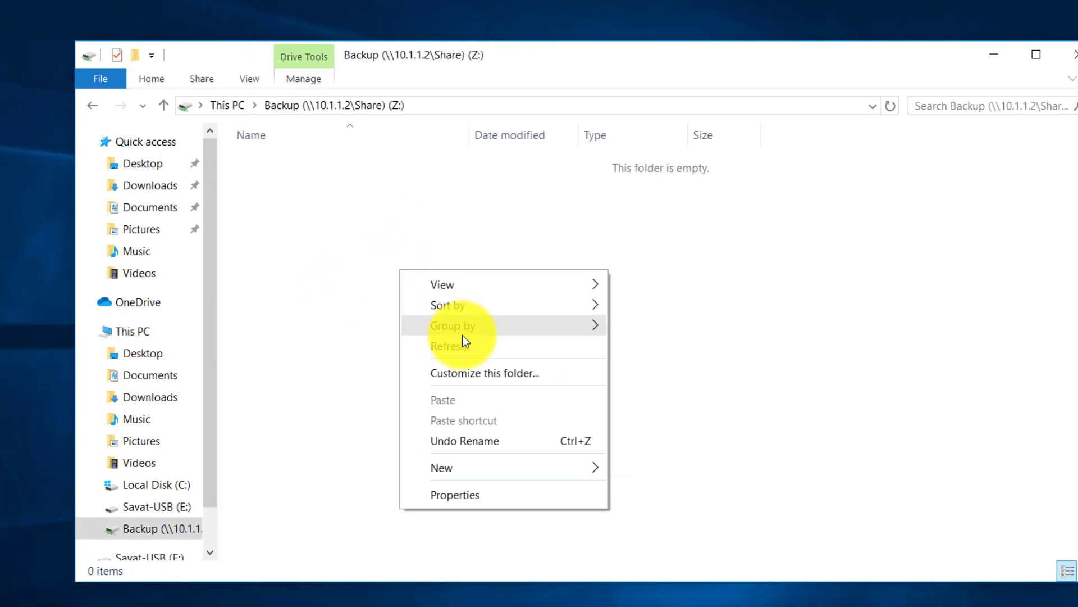
left_click(461, 345)
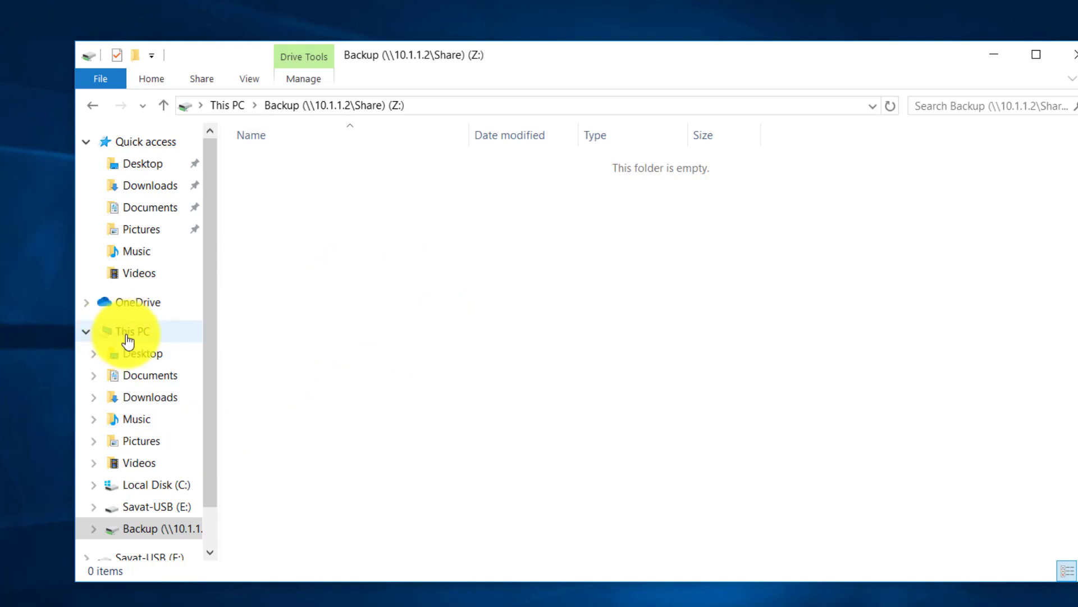
left_click(125, 335)
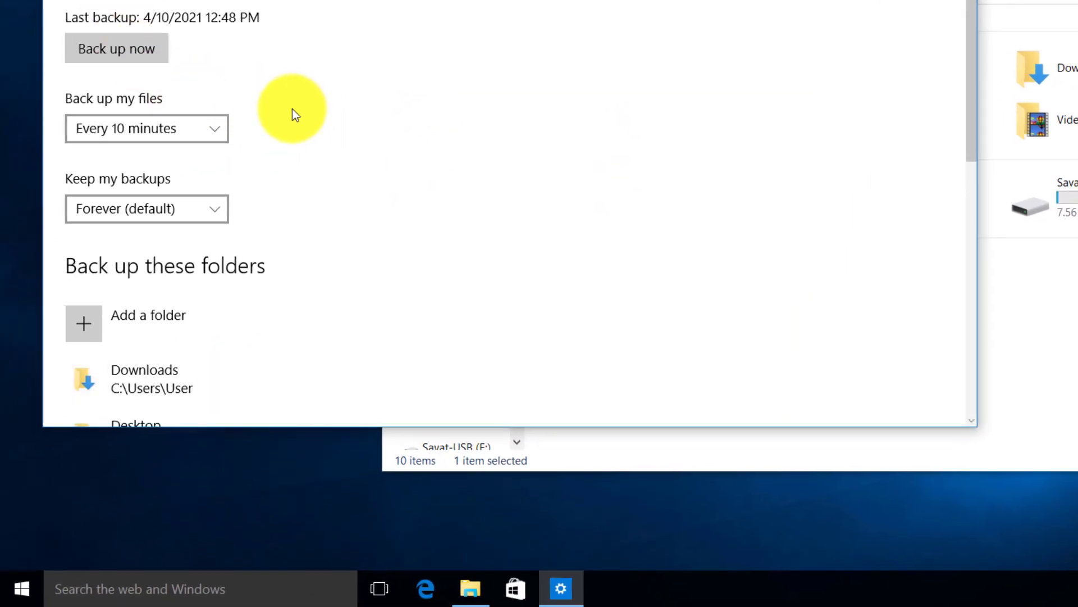
Stop using the current Savat-USB (E:) drive for File History and go back to the main Backup settings
scroll(312, 110, "down", 5)
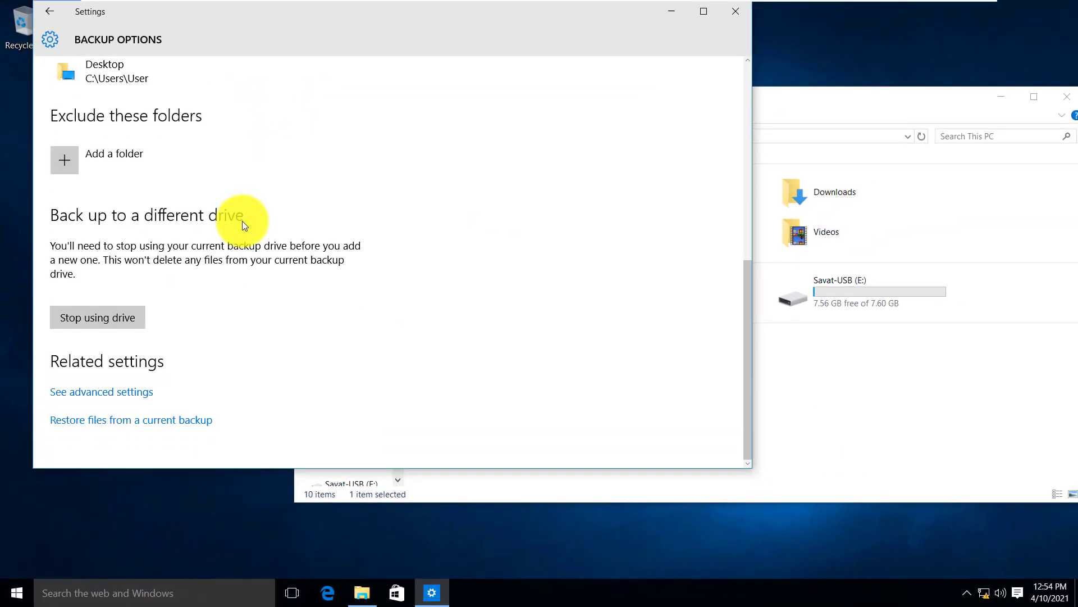
left_click(96, 317)
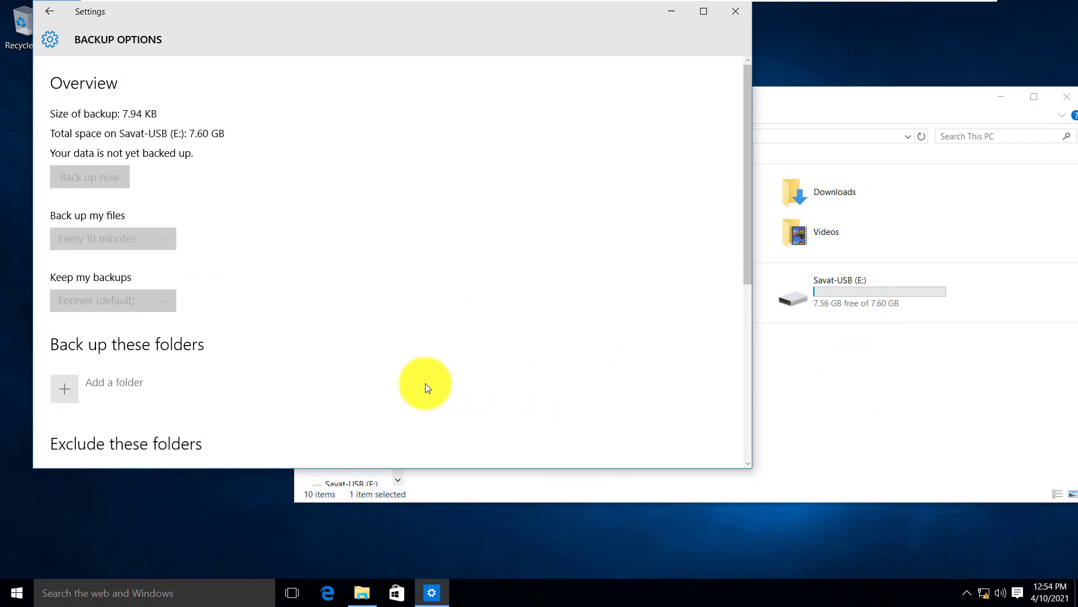
left_click(50, 11)
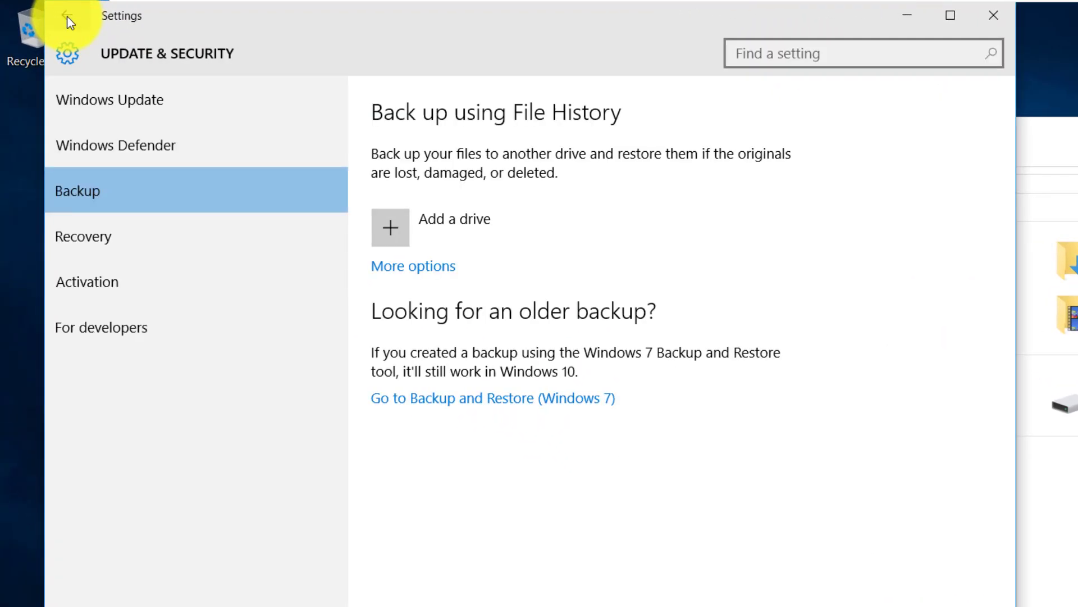
Open the advanced File History settings from the backup options and go to the File History drive selection
left_click(420, 274)
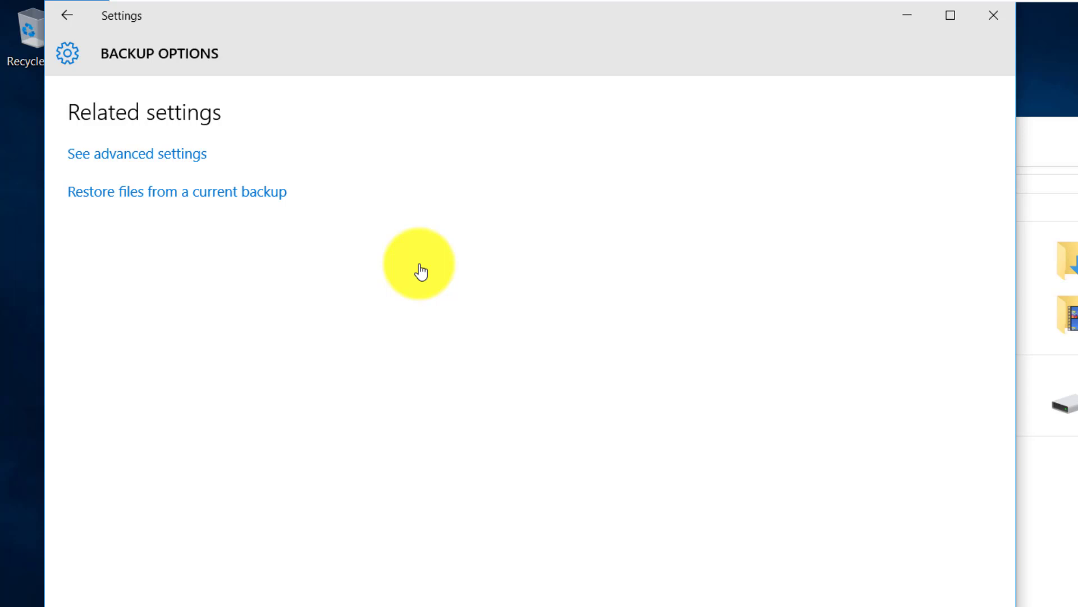
left_click(133, 165)
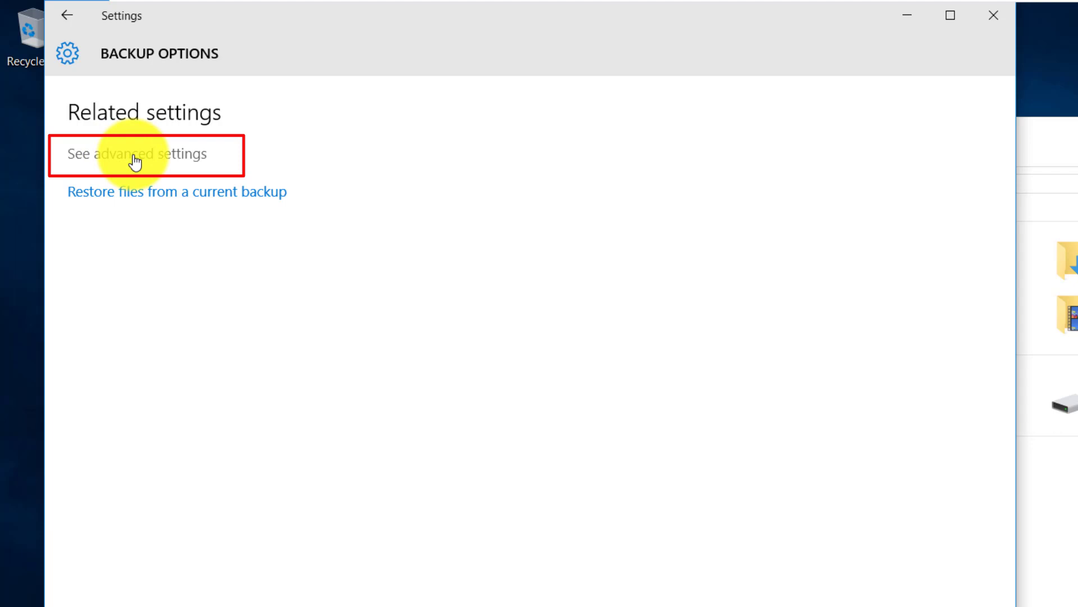
left_click(135, 163)
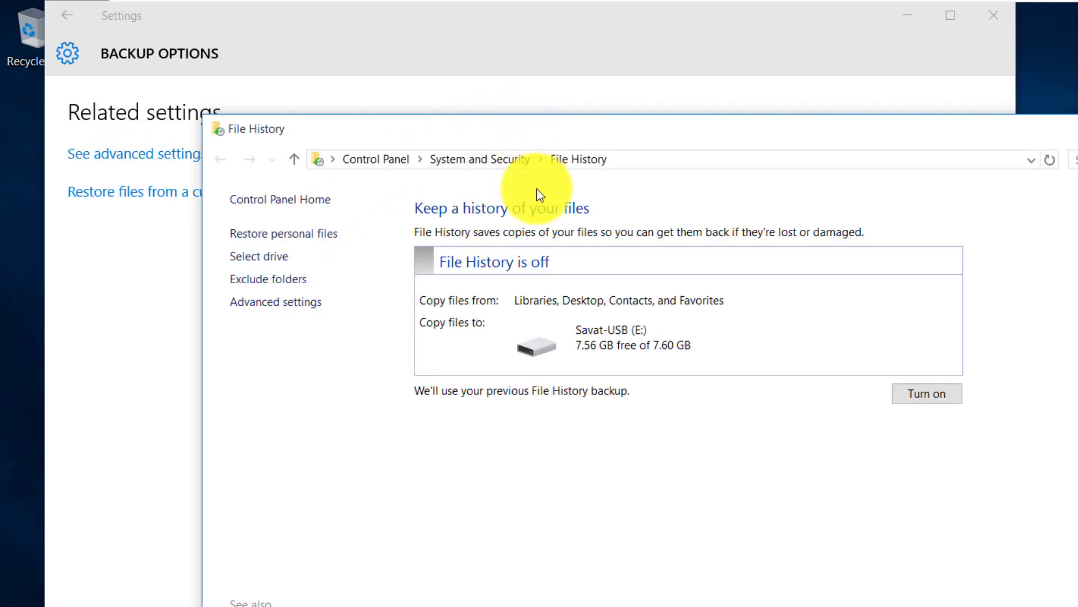
left_click(269, 258)
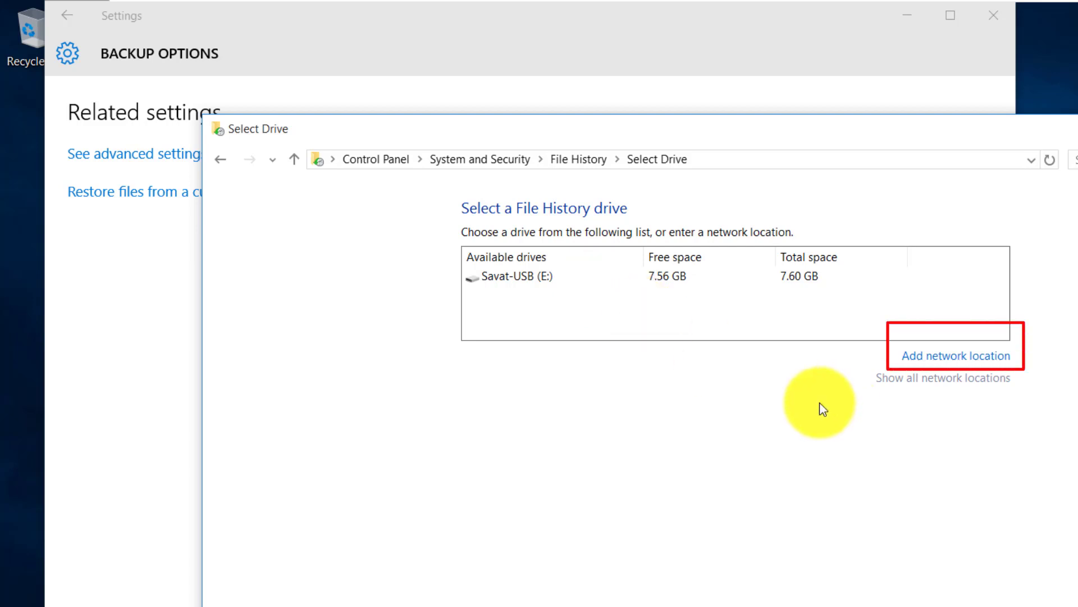
Add the network location Backup (\\10.1.1.2\Share) (Z:) as the File History drive, confirm it, and close the File History and Settings windows
left_click(961, 360)
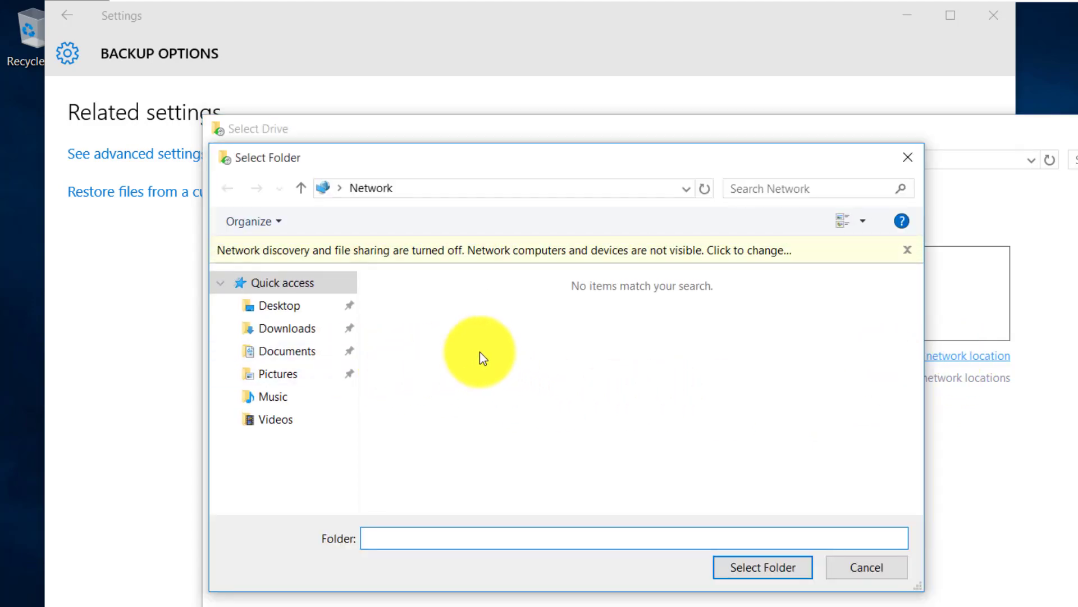
left_click(304, 185)
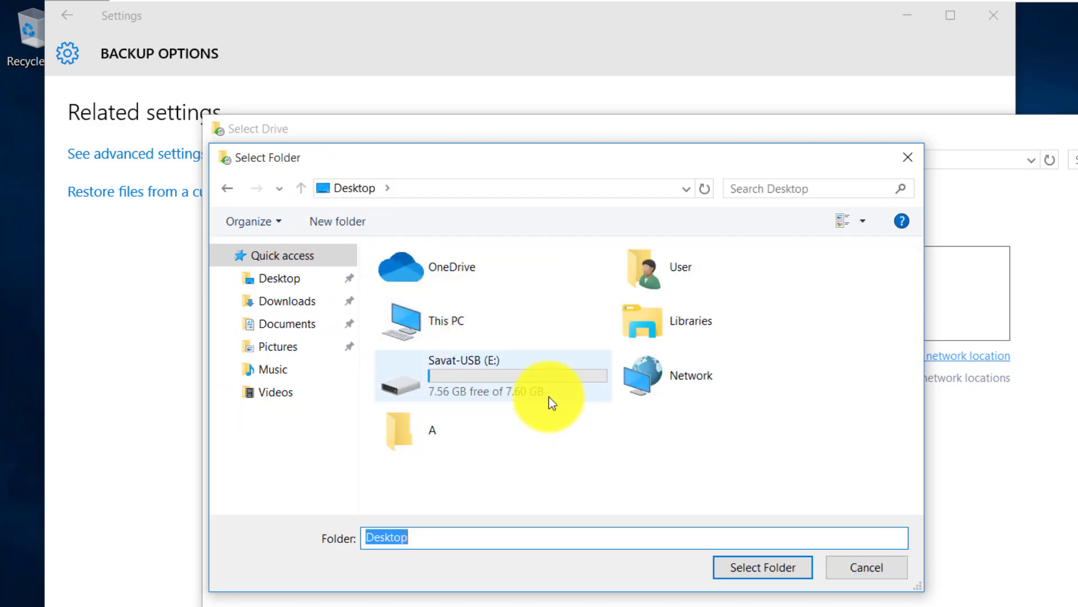
left_click(755, 441)
left_click(463, 325)
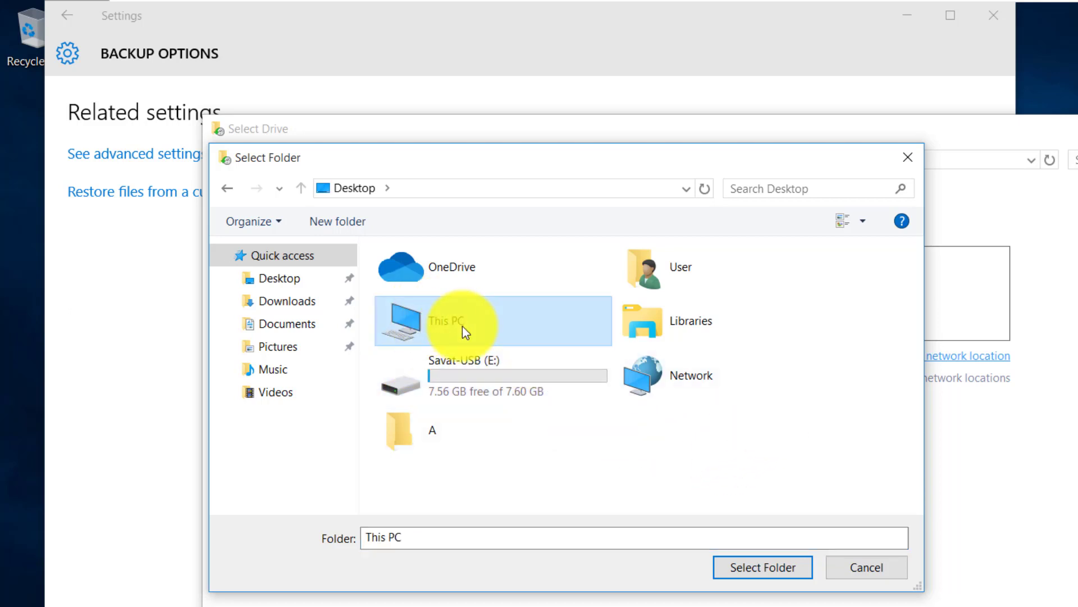
double_click(455, 322)
scroll(629, 353, "down", 3)
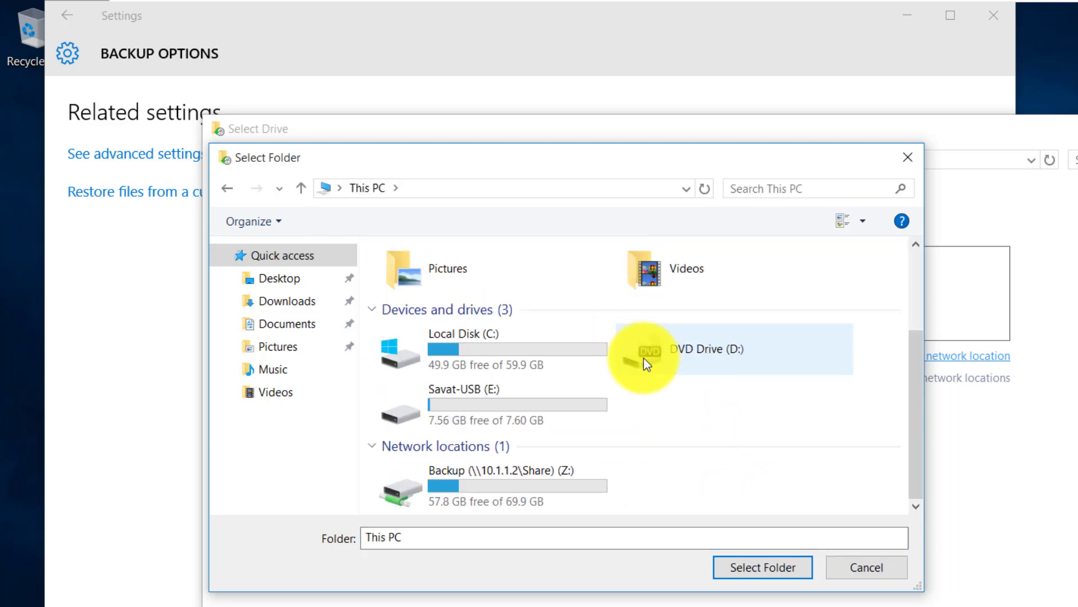
left_click(508, 484)
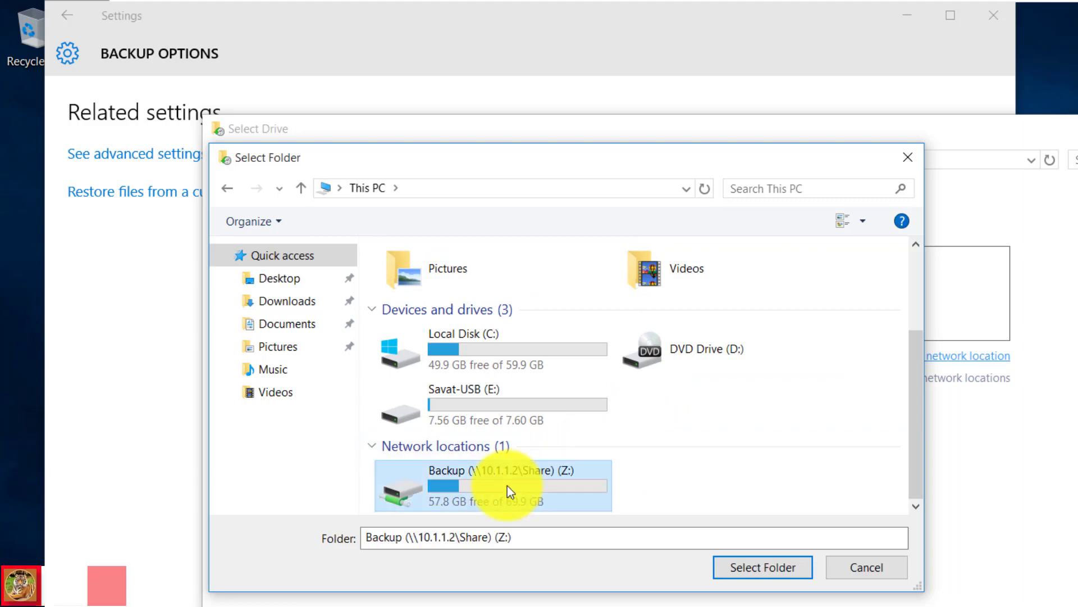
left_click(761, 568)
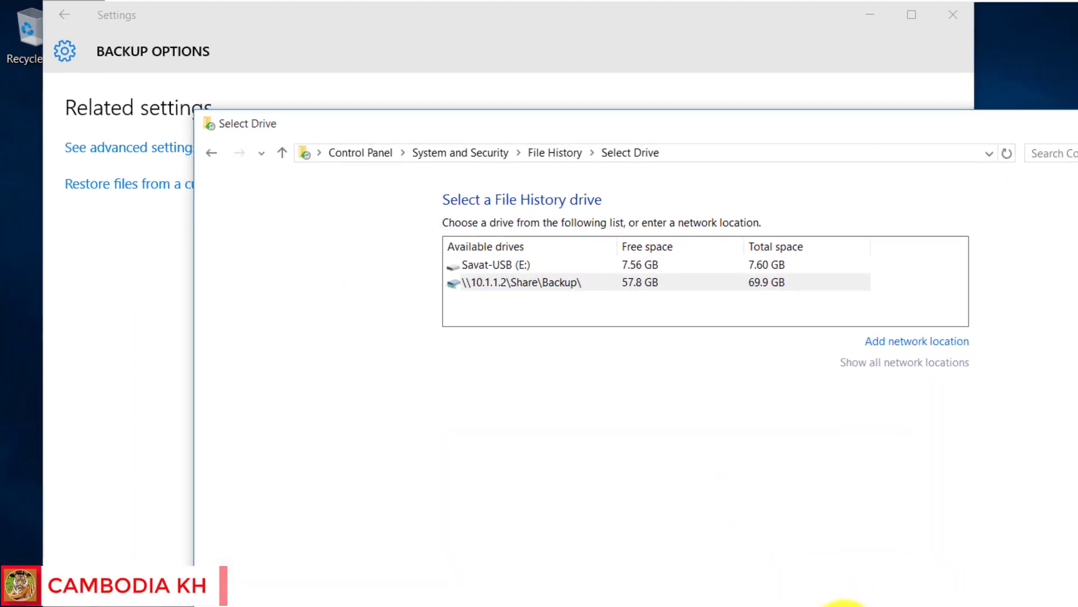
left_click(782, 582)
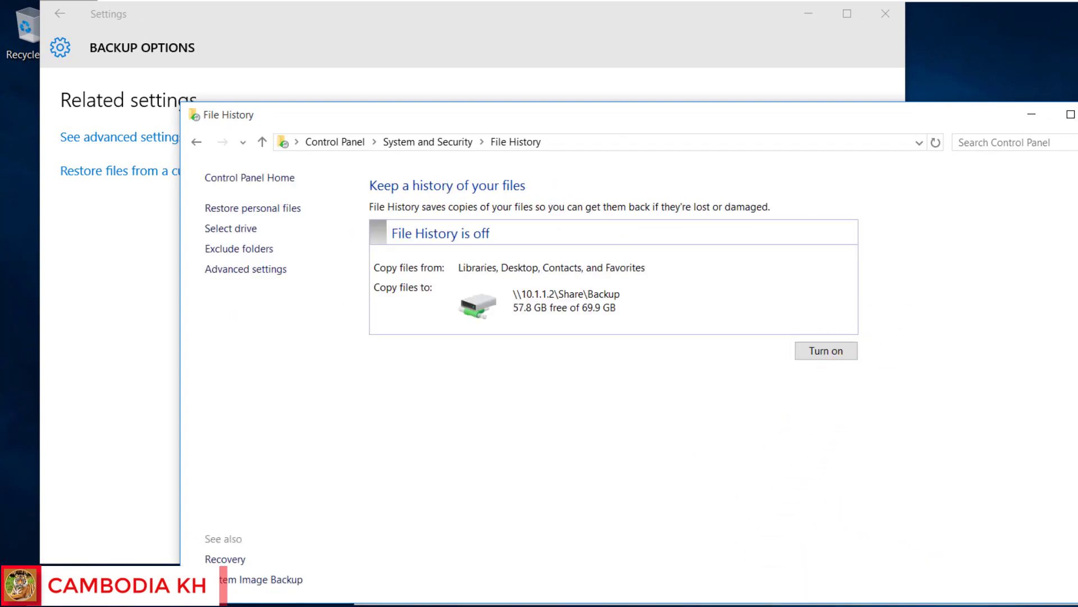
key("alt+F4")
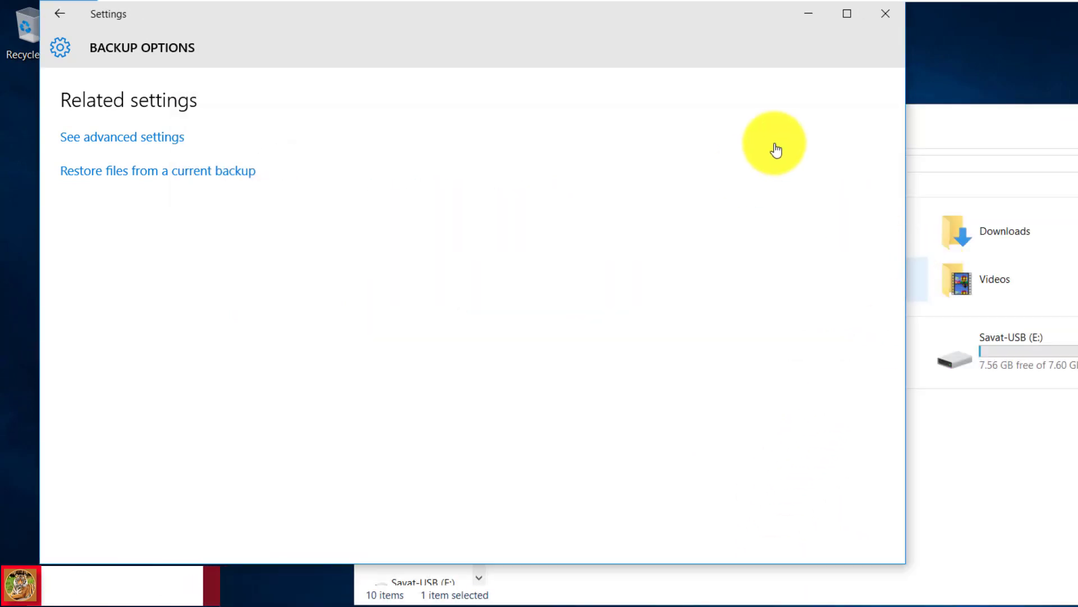
left_click(898, 5)
Open the Backup (Z:) network drive from This PC and refresh it to check for backed-up files
left_click(602, 436)
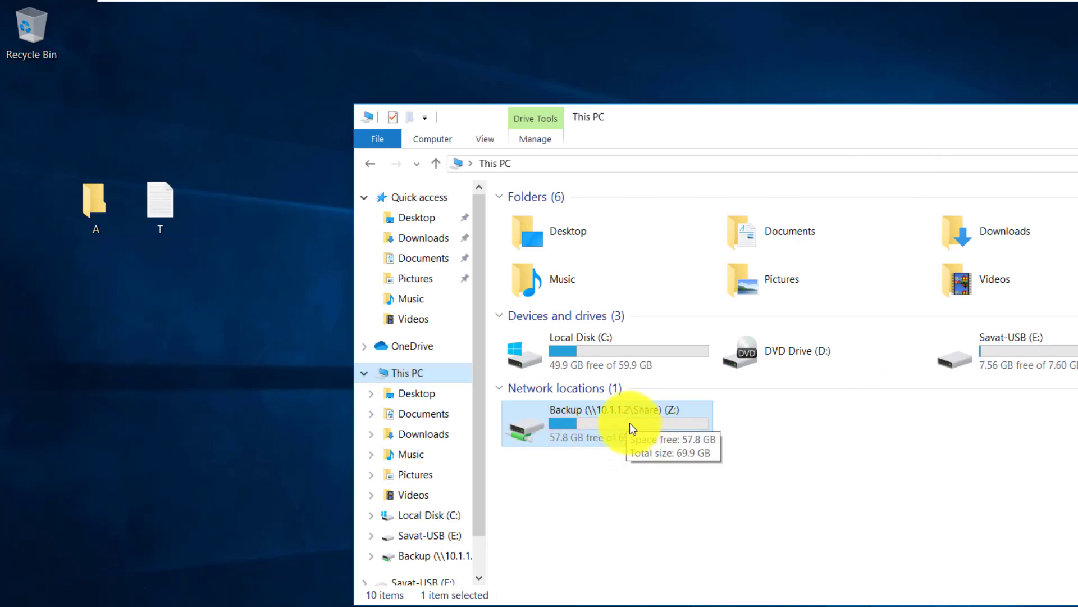
double_click(628, 425)
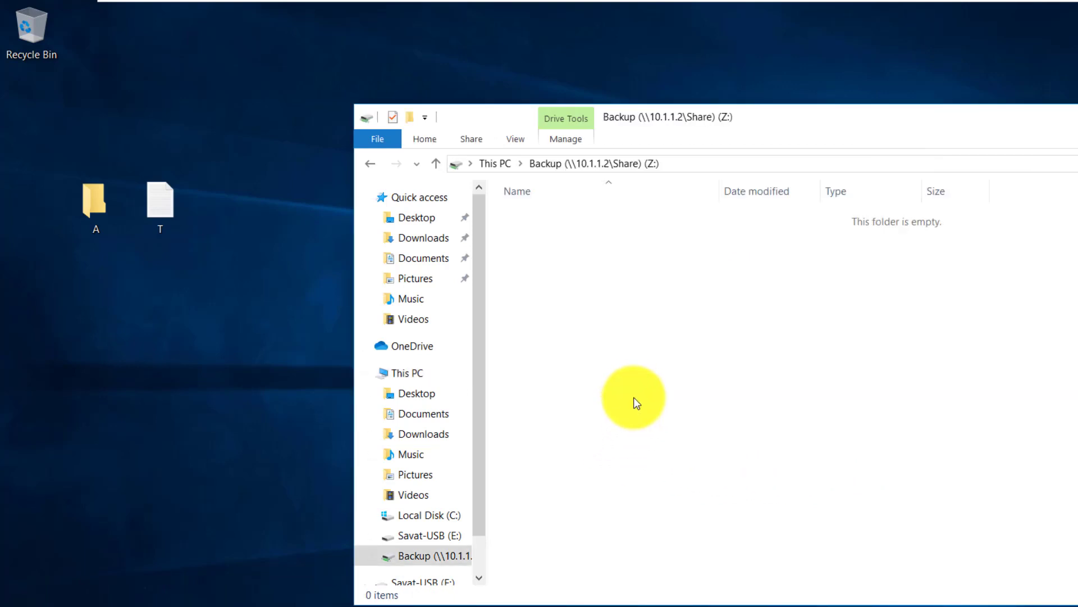
right_click(634, 275)
left_click(702, 349)
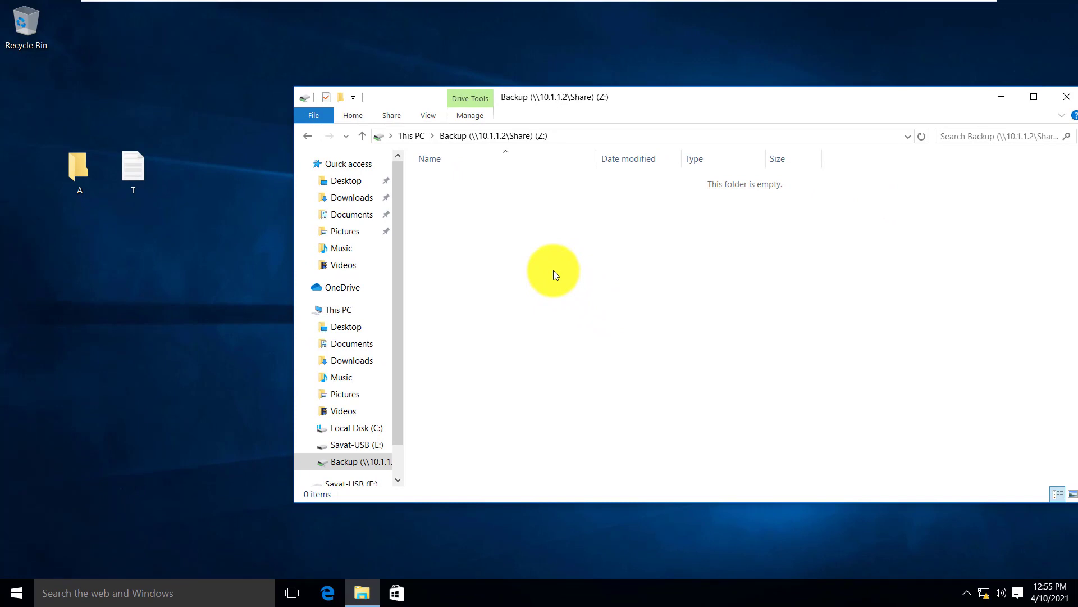
Reopen the Backup settings under Update & security and display the drives available to add for File History
left_click(17, 593)
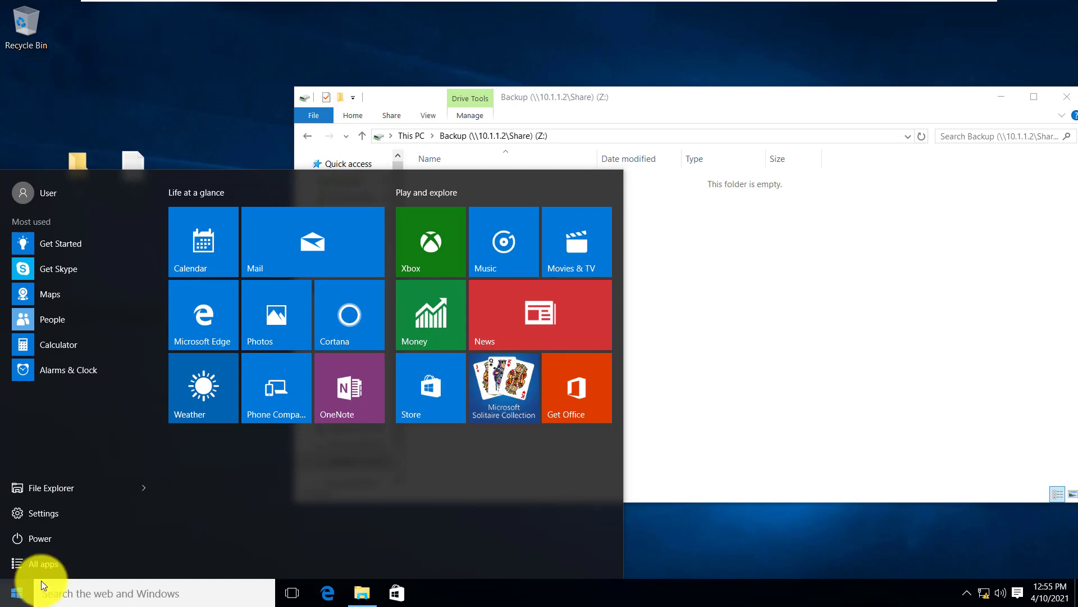
left_click(43, 513)
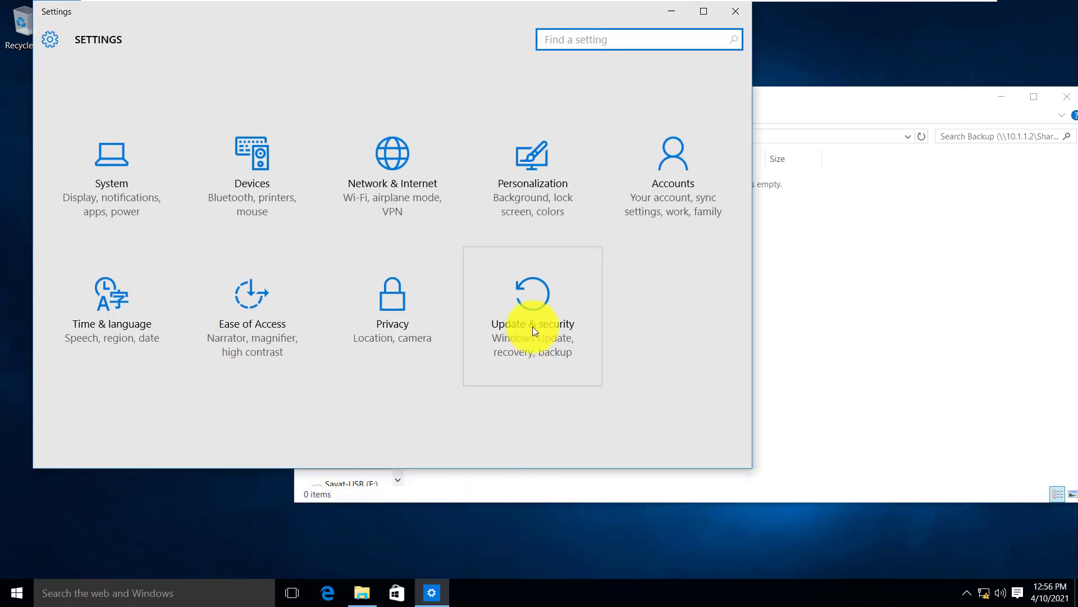
left_click(532, 326)
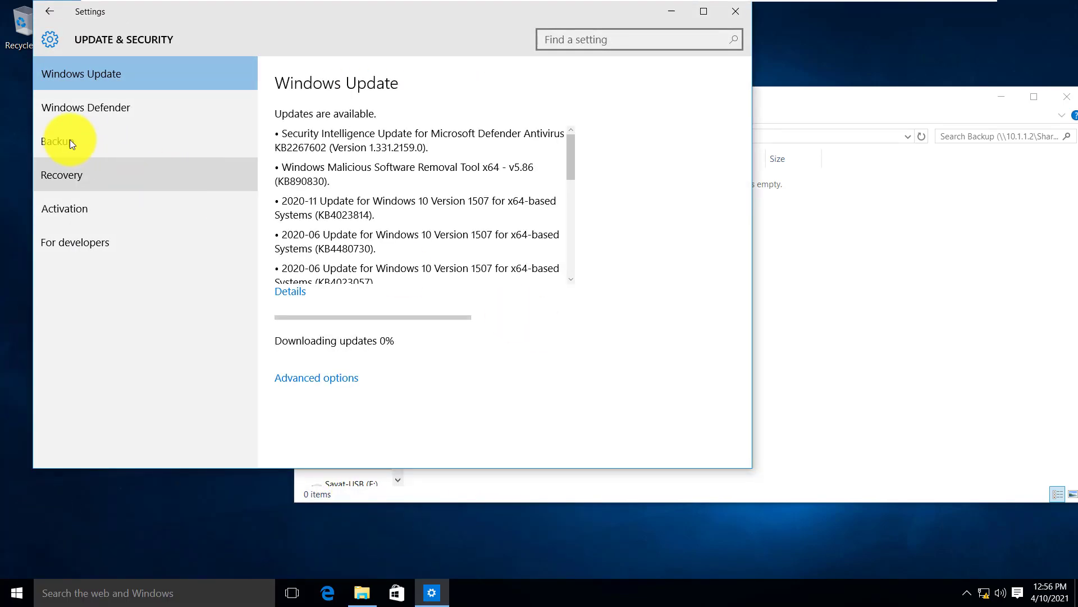
left_click(69, 140)
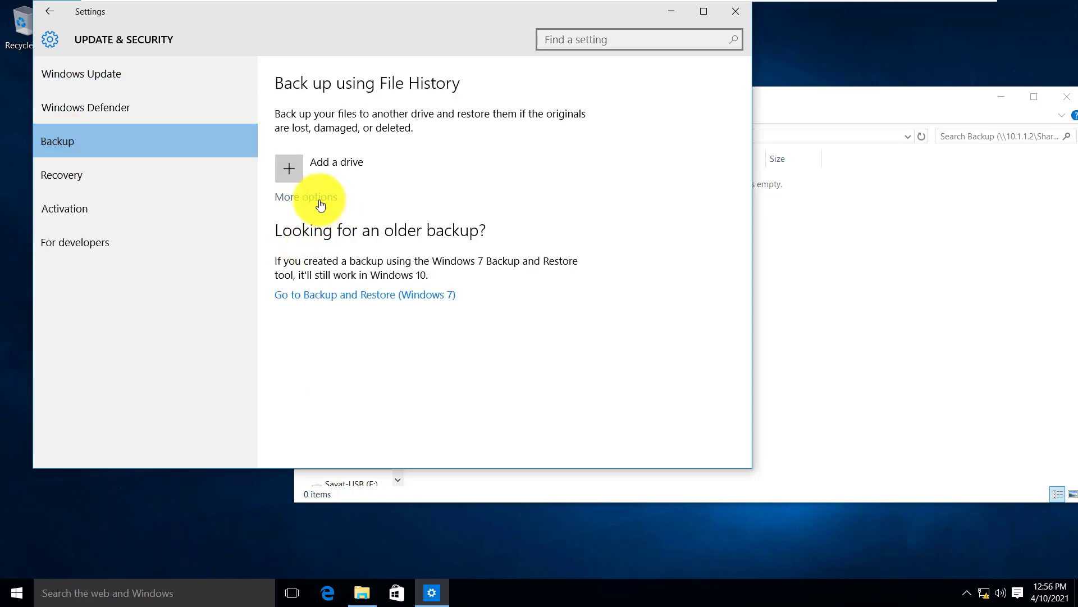
left_click(298, 156)
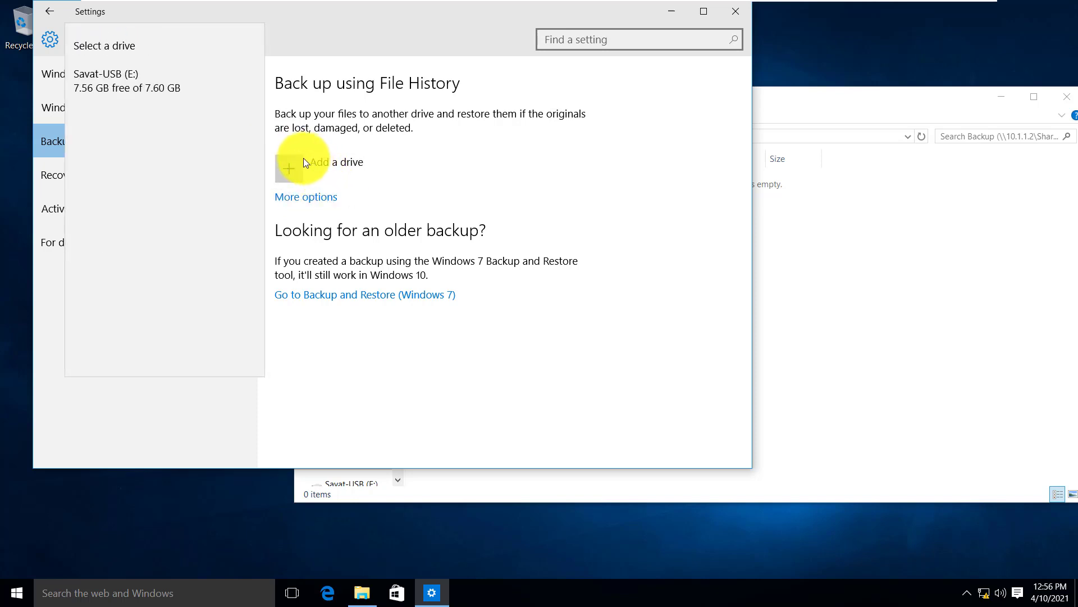
Dismiss the drive list and go through the advanced backup options to the File History drive selection
left_click(314, 105)
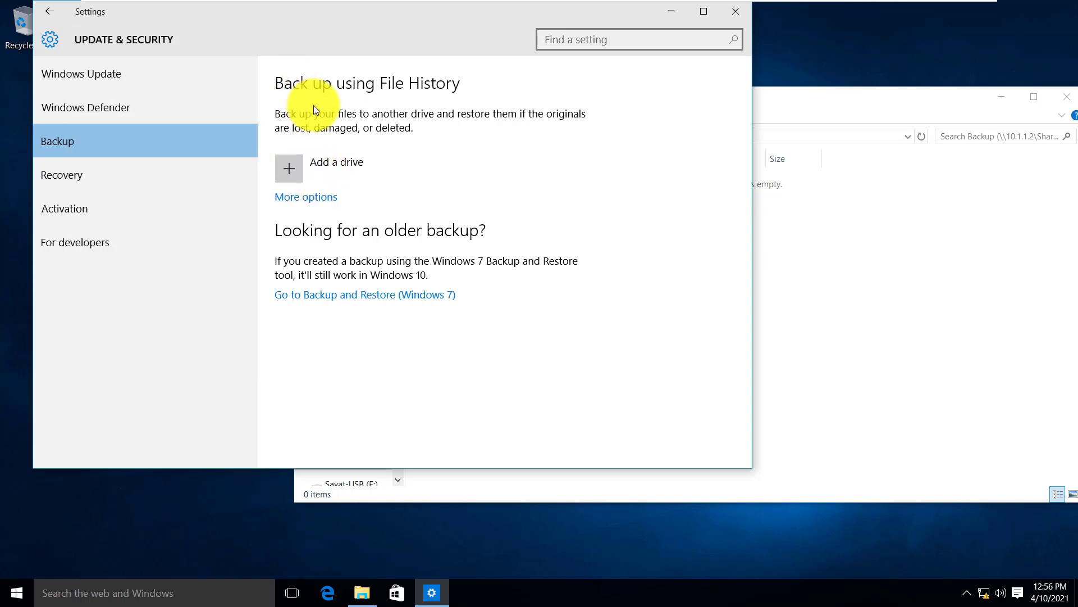
left_click(307, 199)
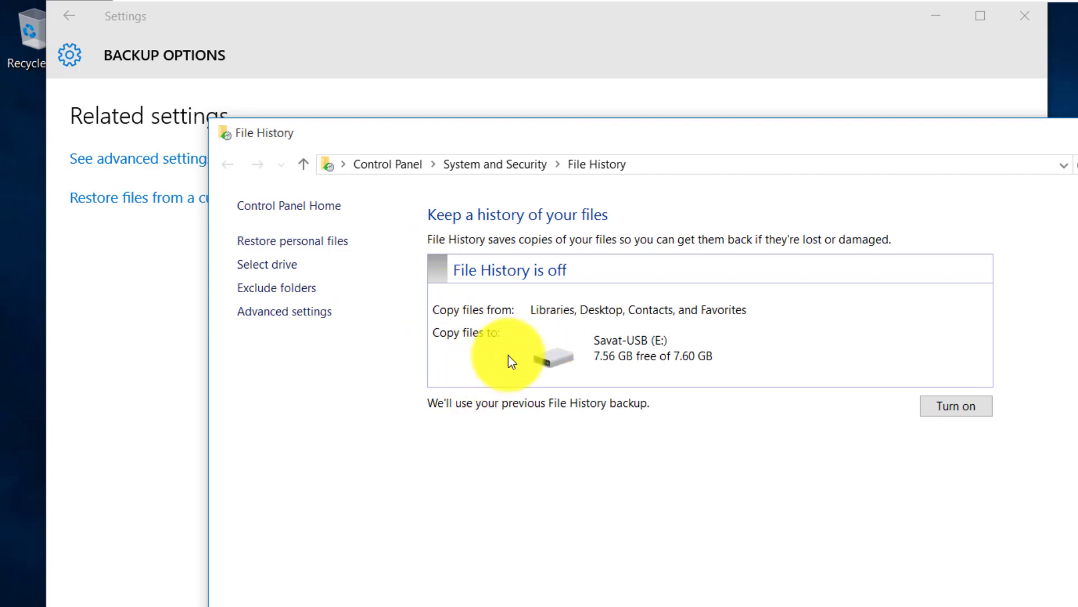
left_click(279, 270)
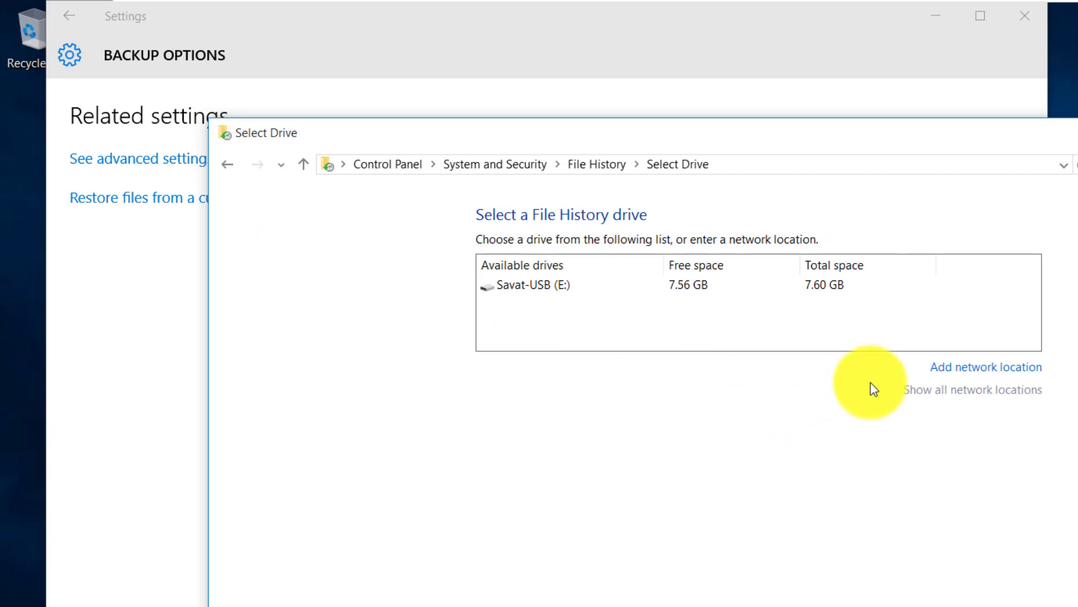
Add the network location Backup (\\10.1.1.2\Share) (Z:) from This PC and confirm it as the File History drive
left_click(973, 368)
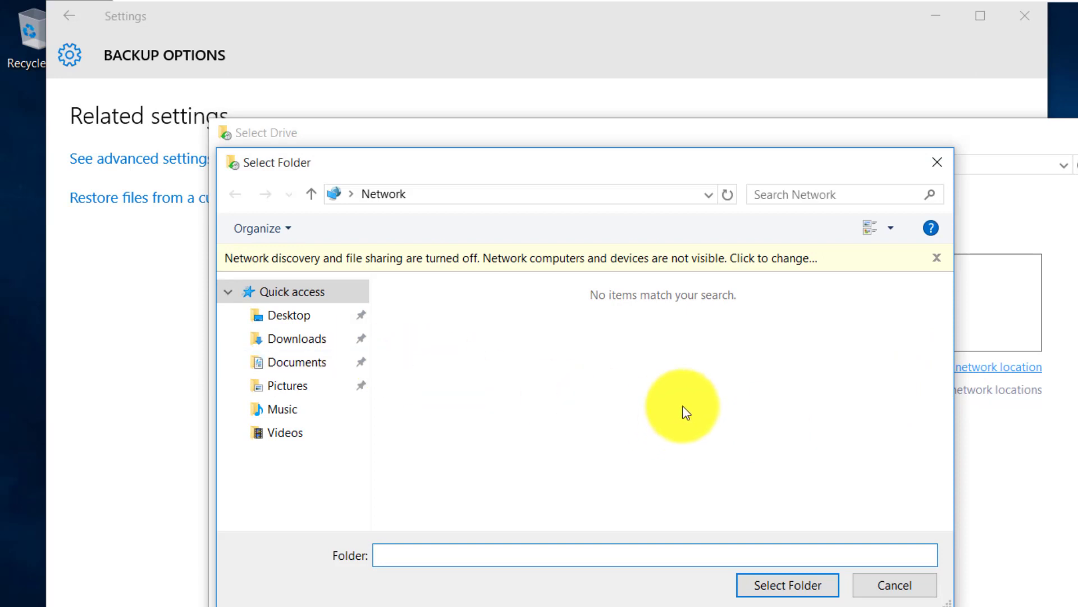
left_click(310, 194)
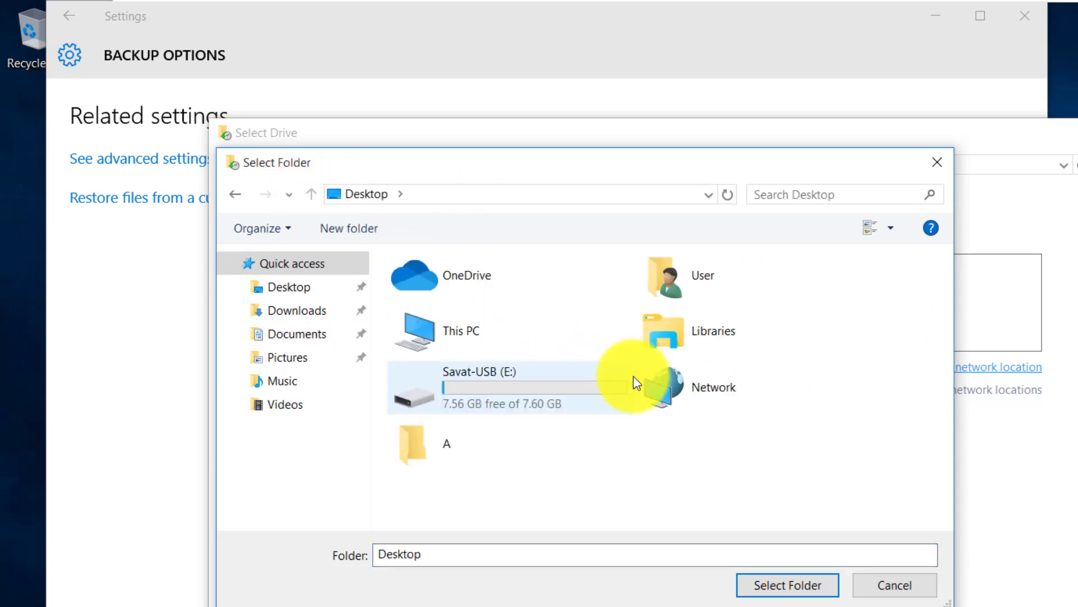
double_click(475, 330)
scroll(562, 393, "down", 3)
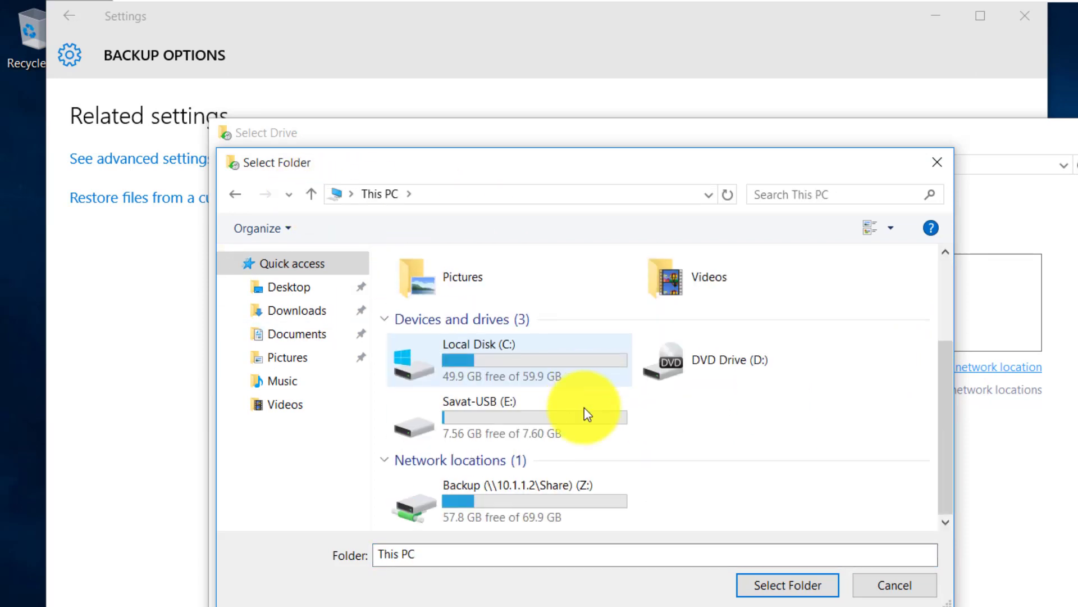
left_click(504, 497)
left_click(780, 585)
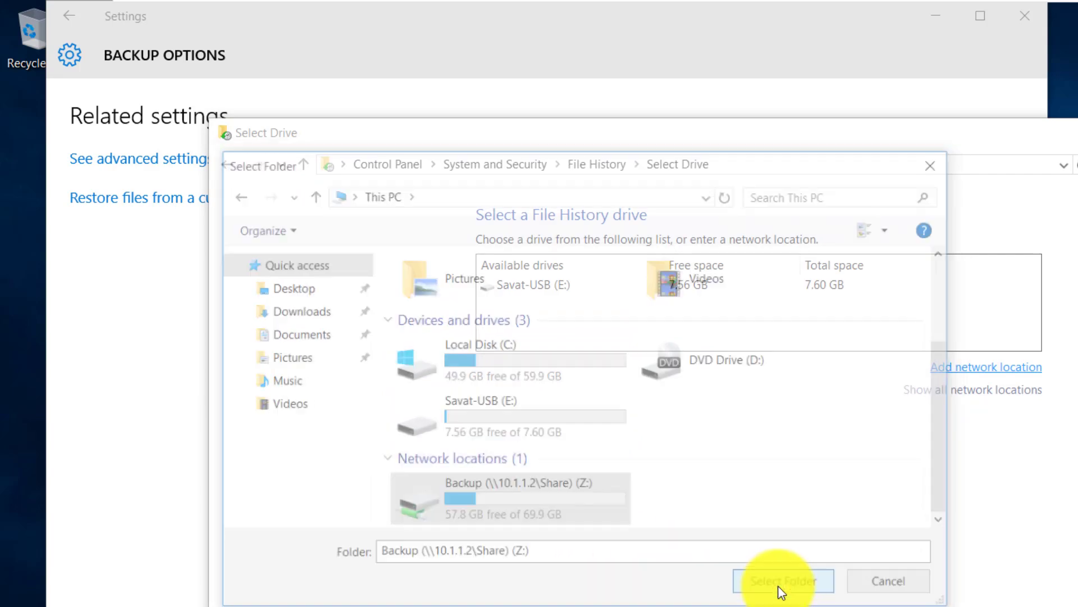
left_click(652, 309)
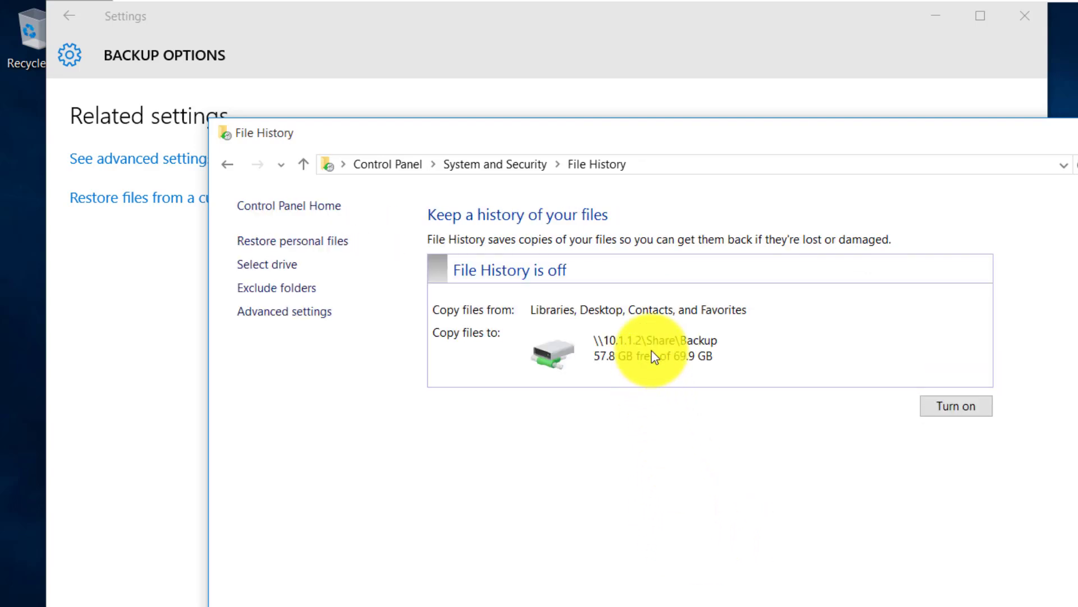
Turn on File History with the Backup network share as the destination for the copied files
left_click(954, 408)
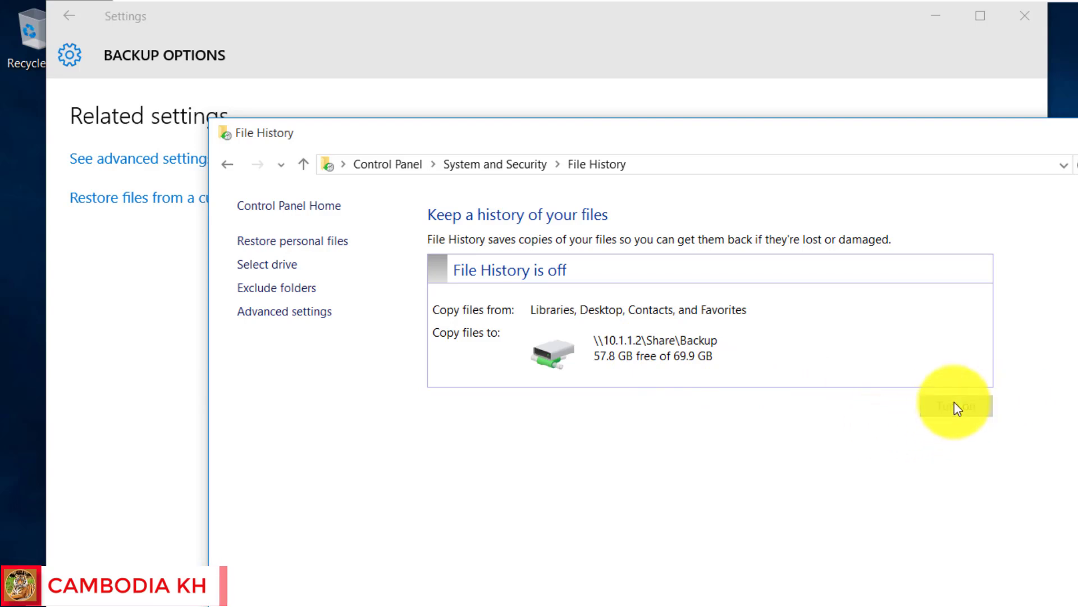
left_click(957, 408)
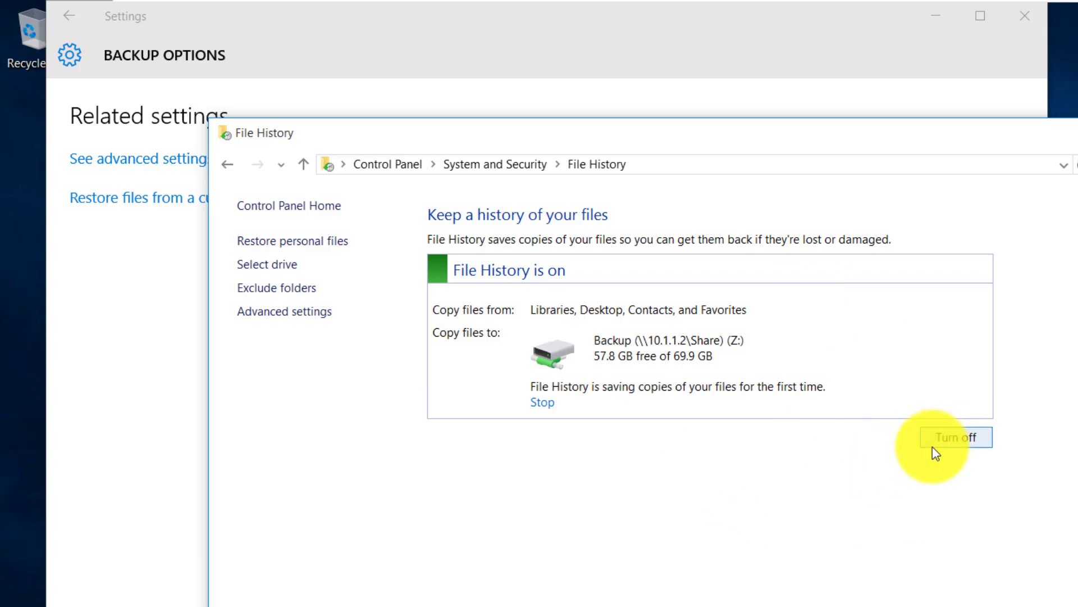
left_click(963, 442)
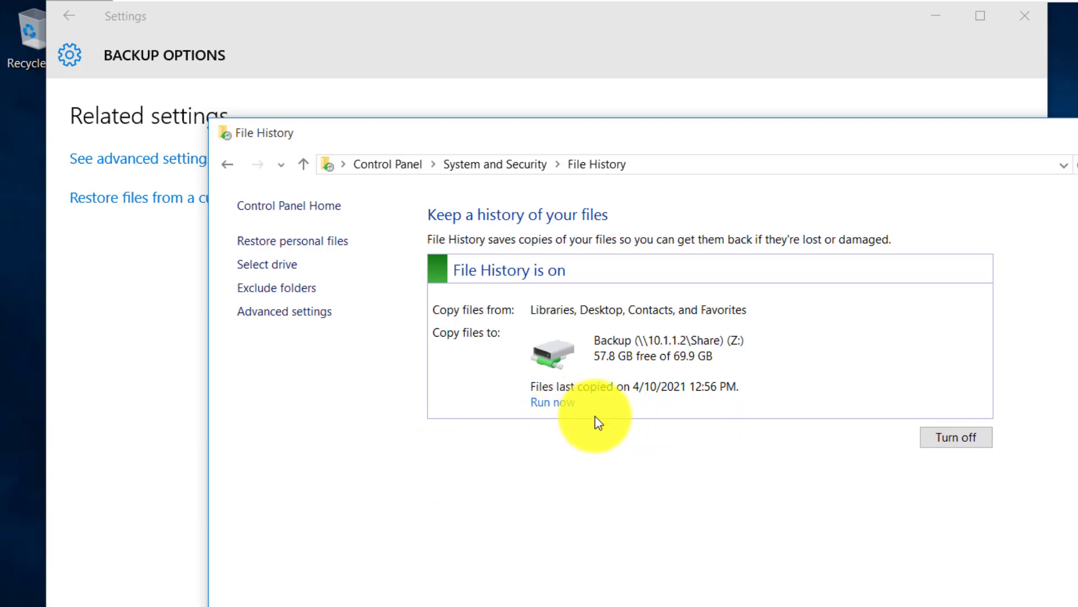
Run a File History backup immediately, and close the File History and Settings windows
left_click(553, 403)
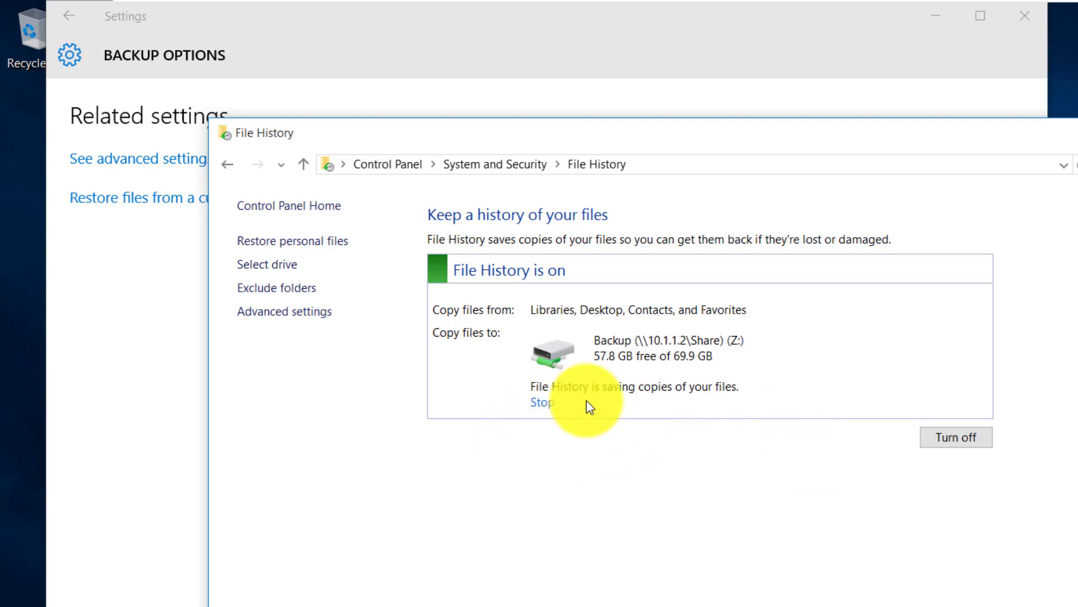
left_click(542, 402)
key("alt+F4")
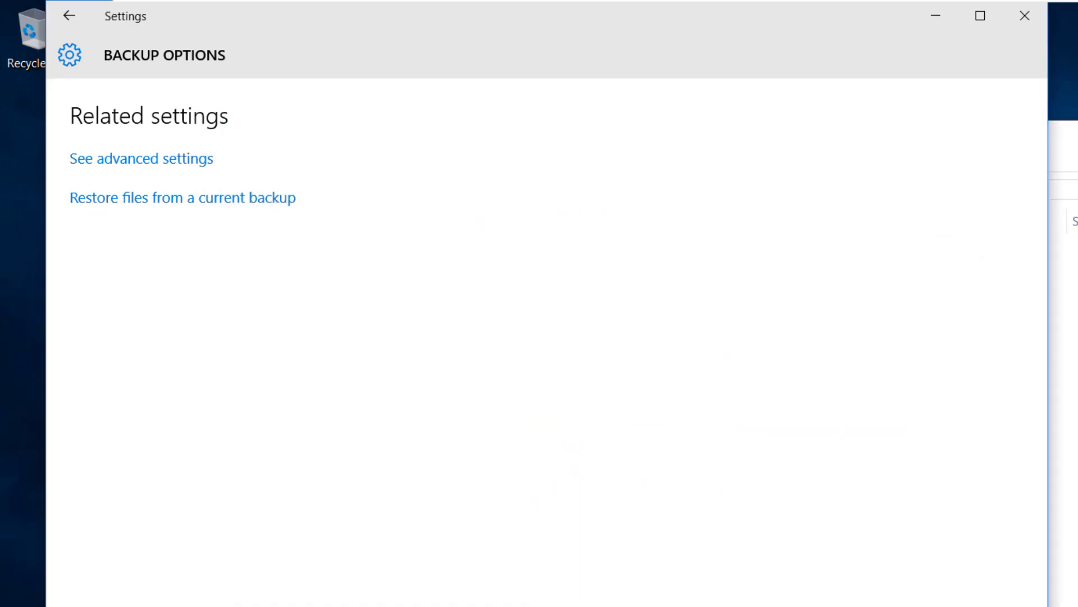
left_click(1038, 16)
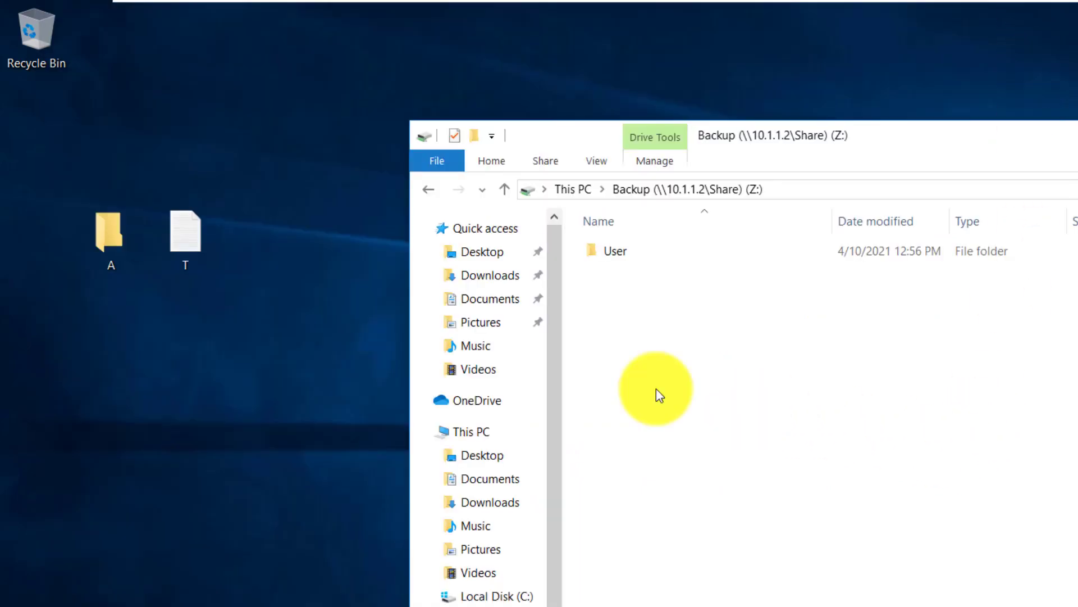
Refresh the Backup (Z:) drive and browse its backup to User\DESKTOP-83L36LP\Data\C\Users\User
right_click(619, 332)
left_click(693, 419)
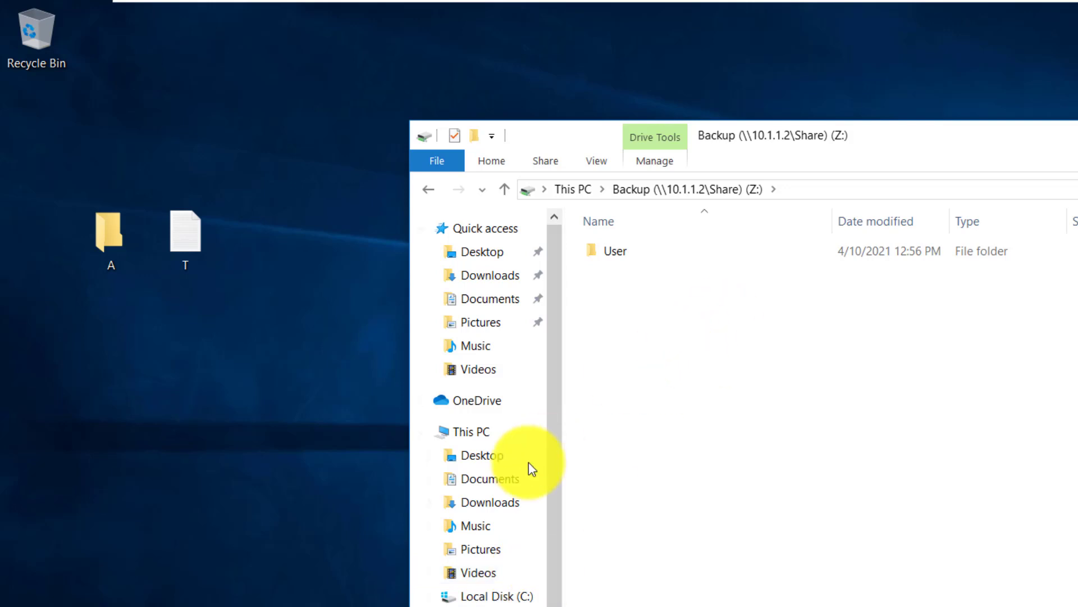
double_click(621, 248)
double_click(668, 263)
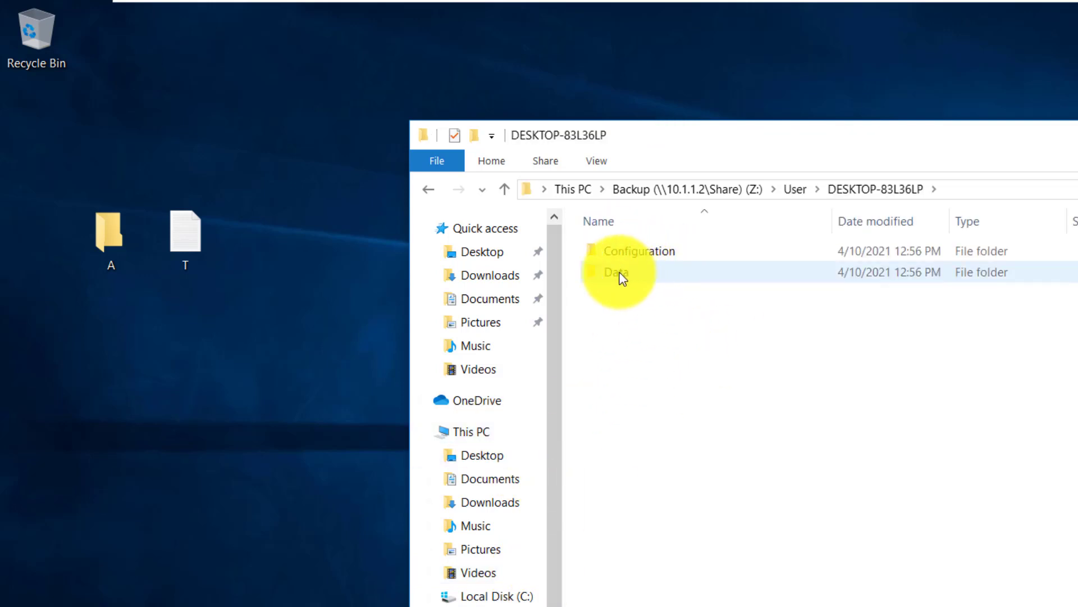
double_click(621, 273)
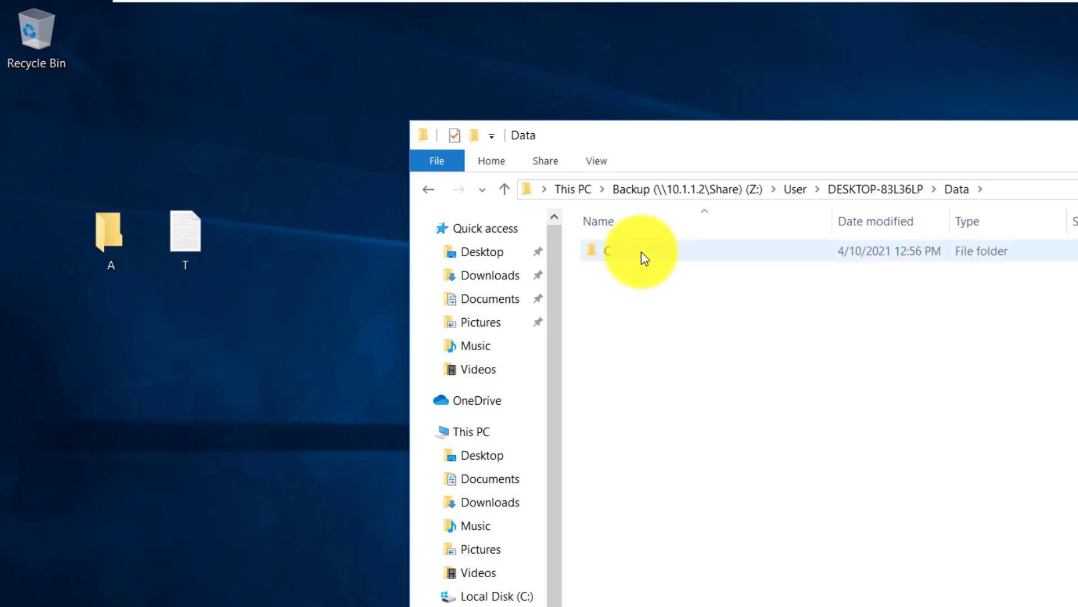
double_click(644, 252)
double_click(646, 252)
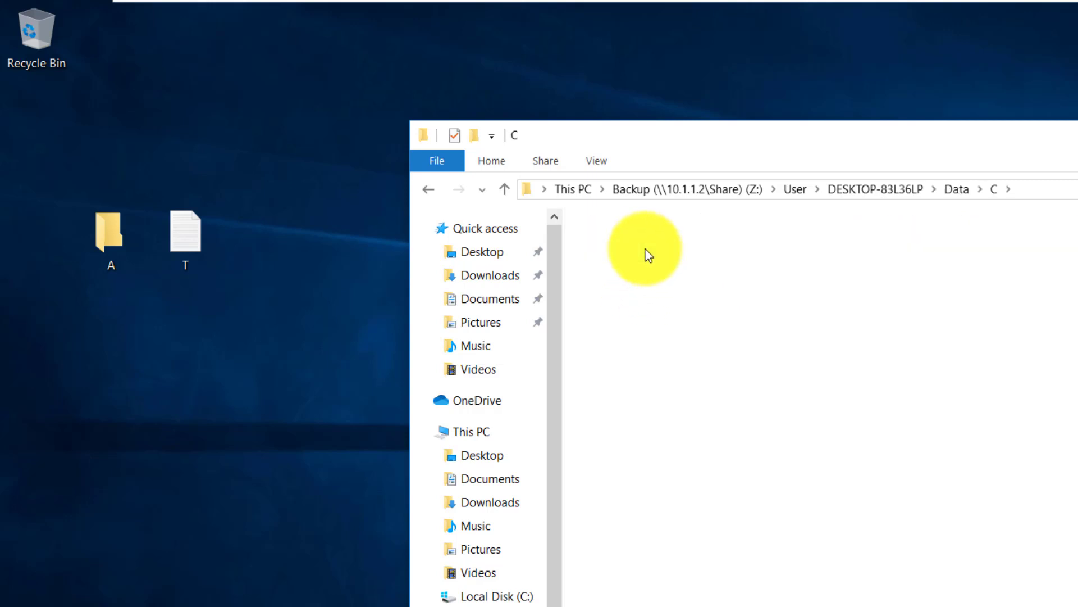
double_click(655, 256)
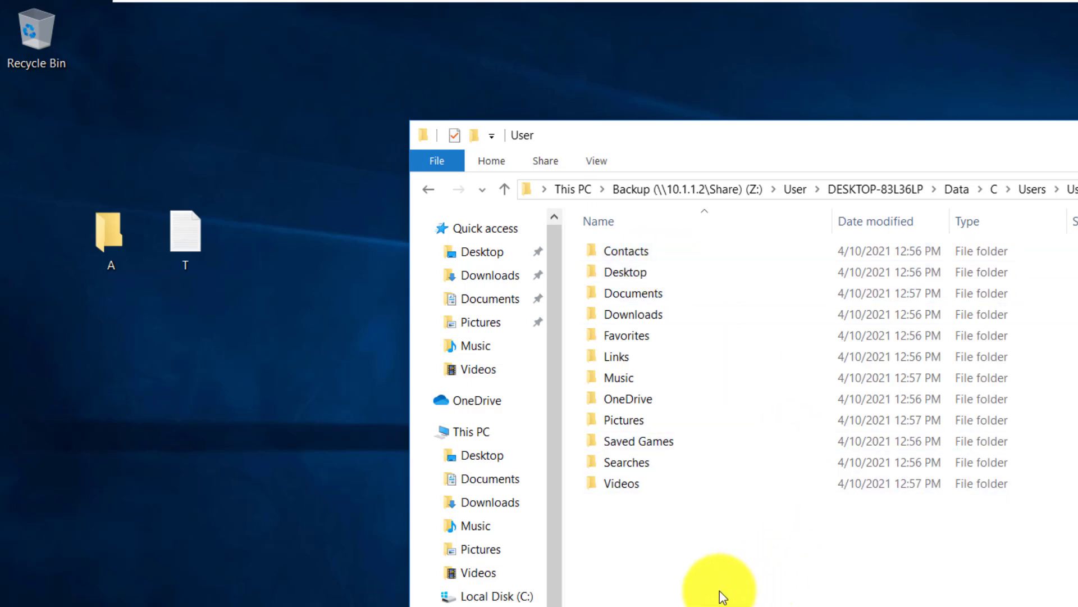
Review the backed-up profile folders and open the Desktop folder to check the backup copy of the text document T
left_click_drag(671, 599, 674, 242)
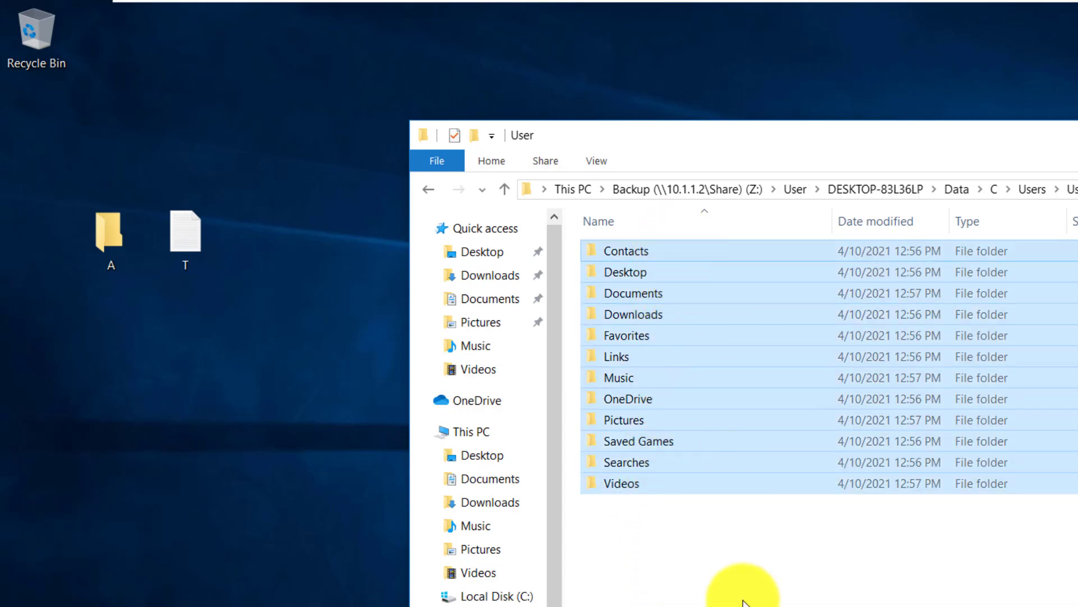
left_click(746, 600)
double_click(663, 271)
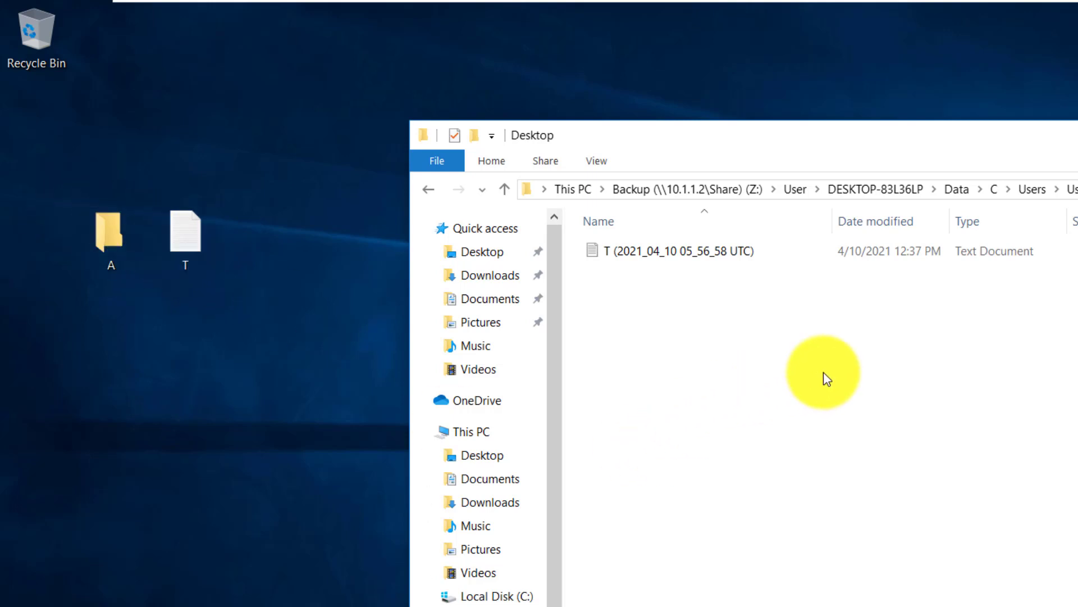
left_click(642, 256)
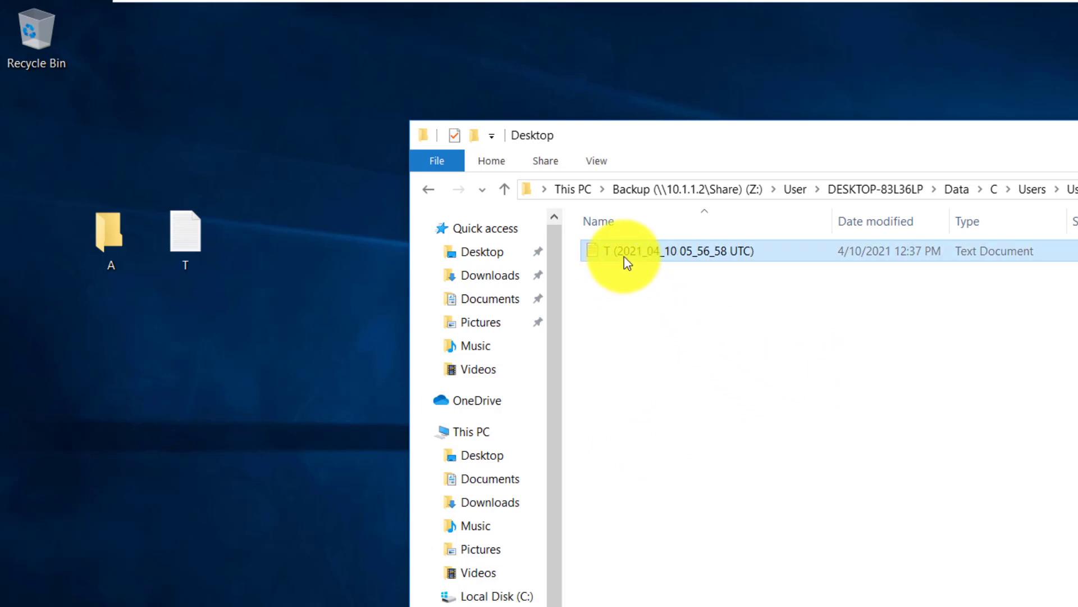
right_click(746, 352)
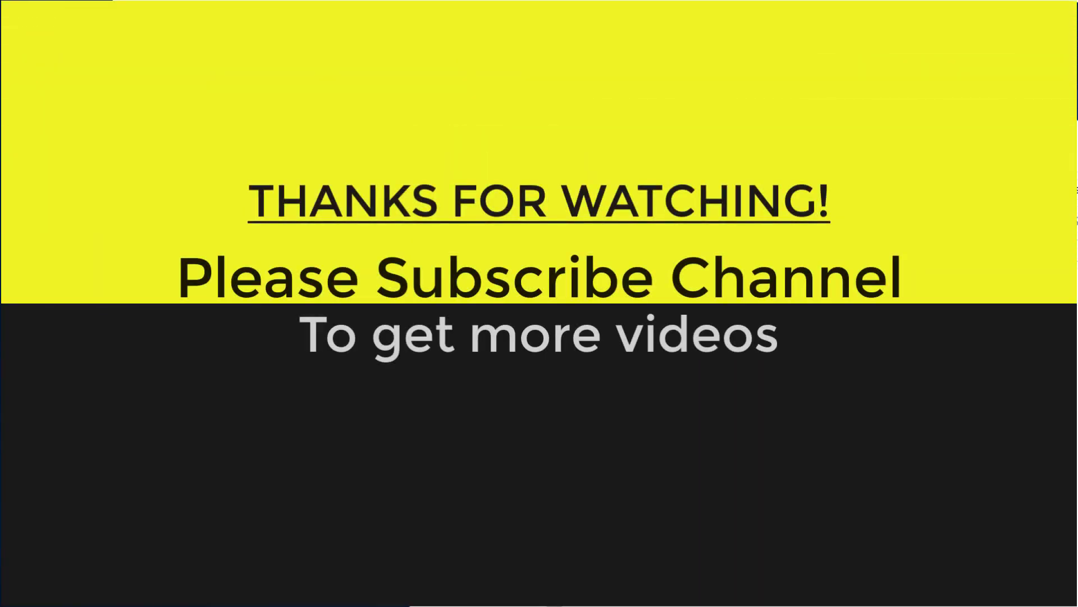